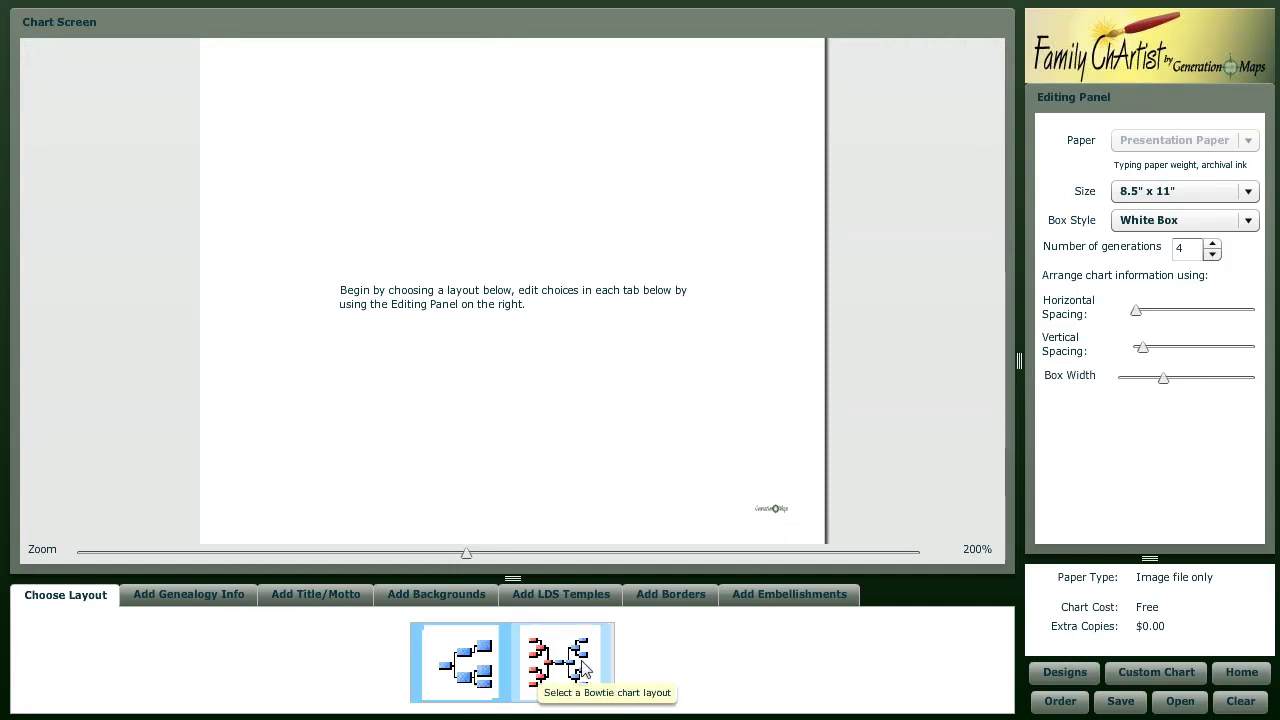
# - Choose the Pedigree layout for the new chart instead of the bowtie layout
pyautogui.click(478, 676)
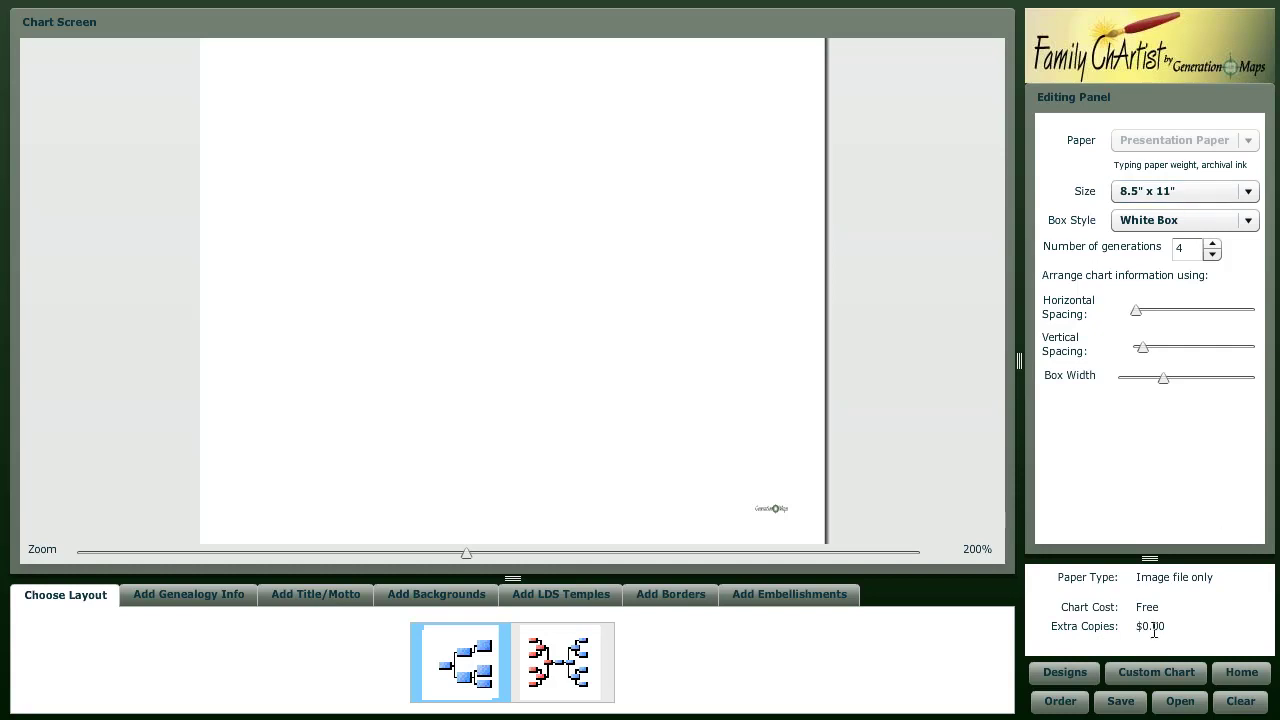
# - Try a 36" x 48" size and Matte Canvas paper, then return to Presentation Paper
pyautogui.click(1150, 198)
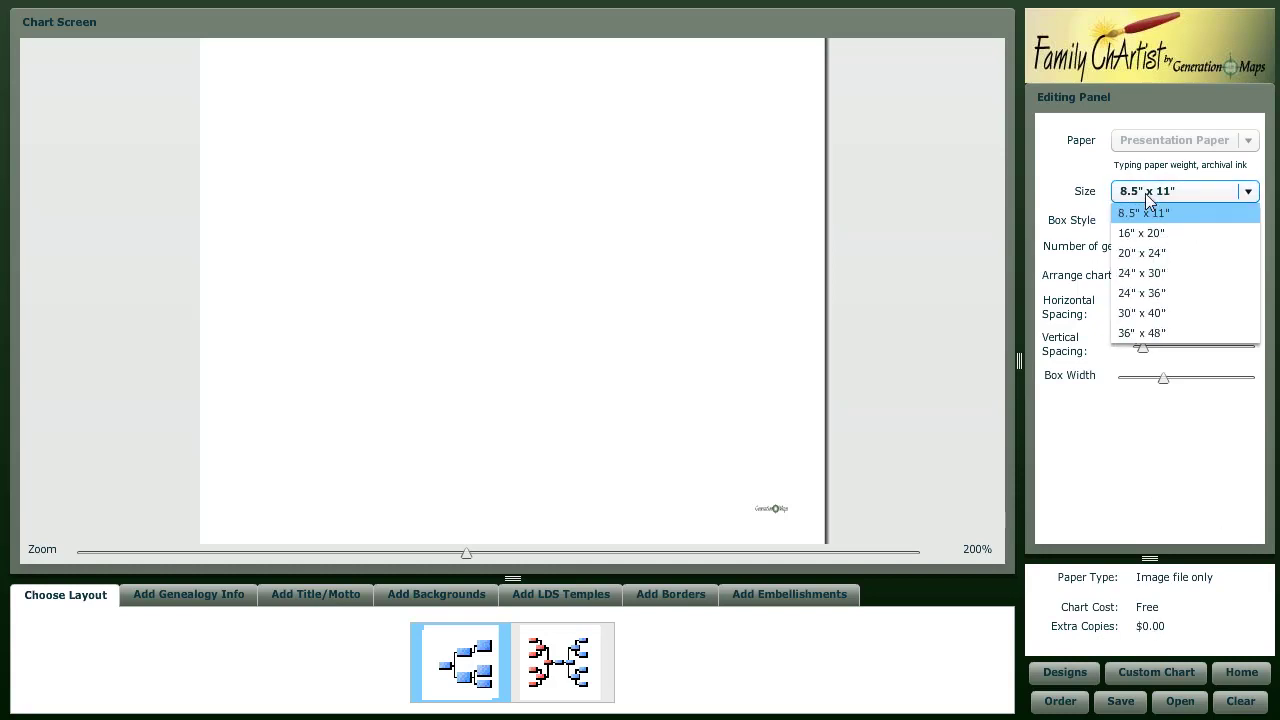
pyautogui.click(1170, 333)
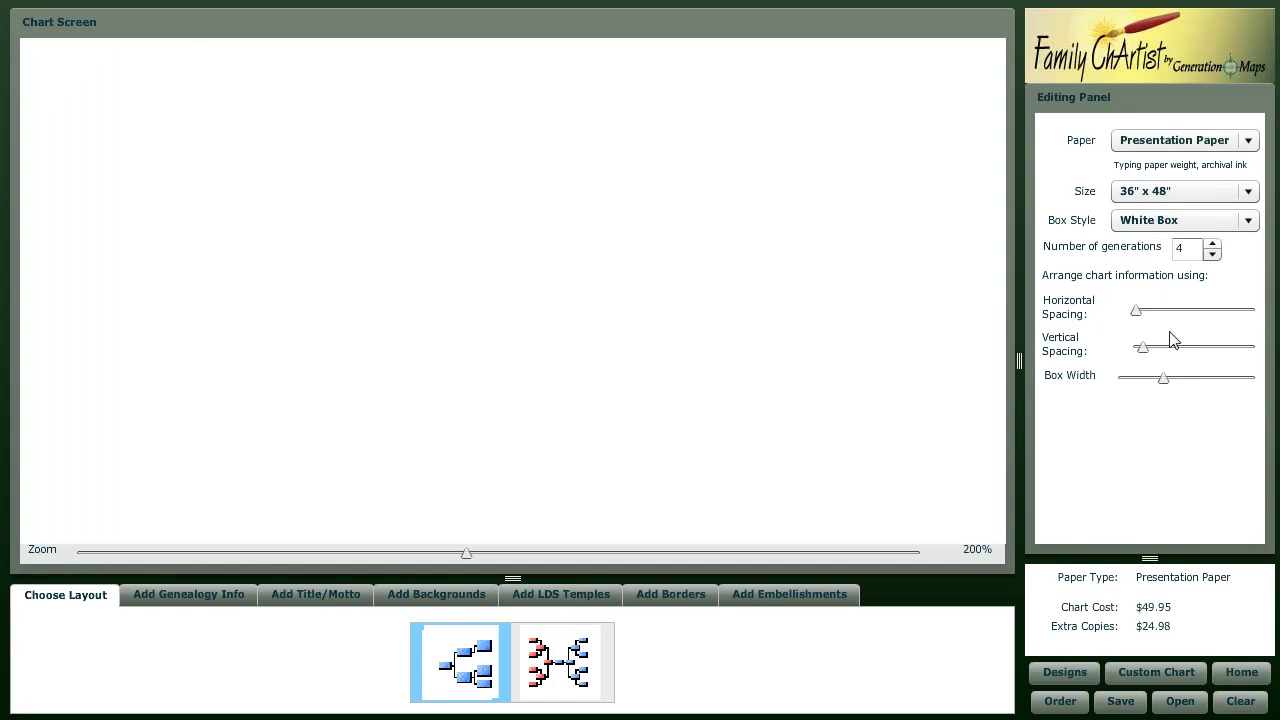
pyautogui.click(1180, 146)
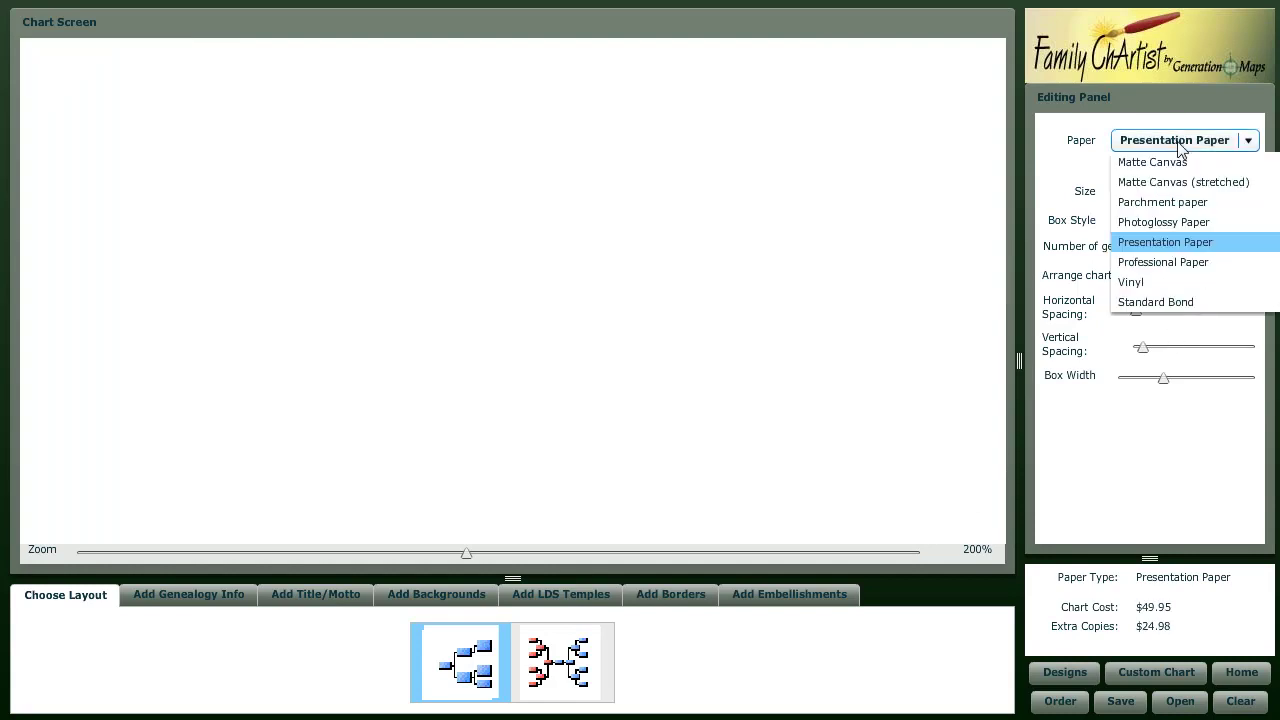
pyautogui.click(1176, 164)
pyautogui.click(1178, 146)
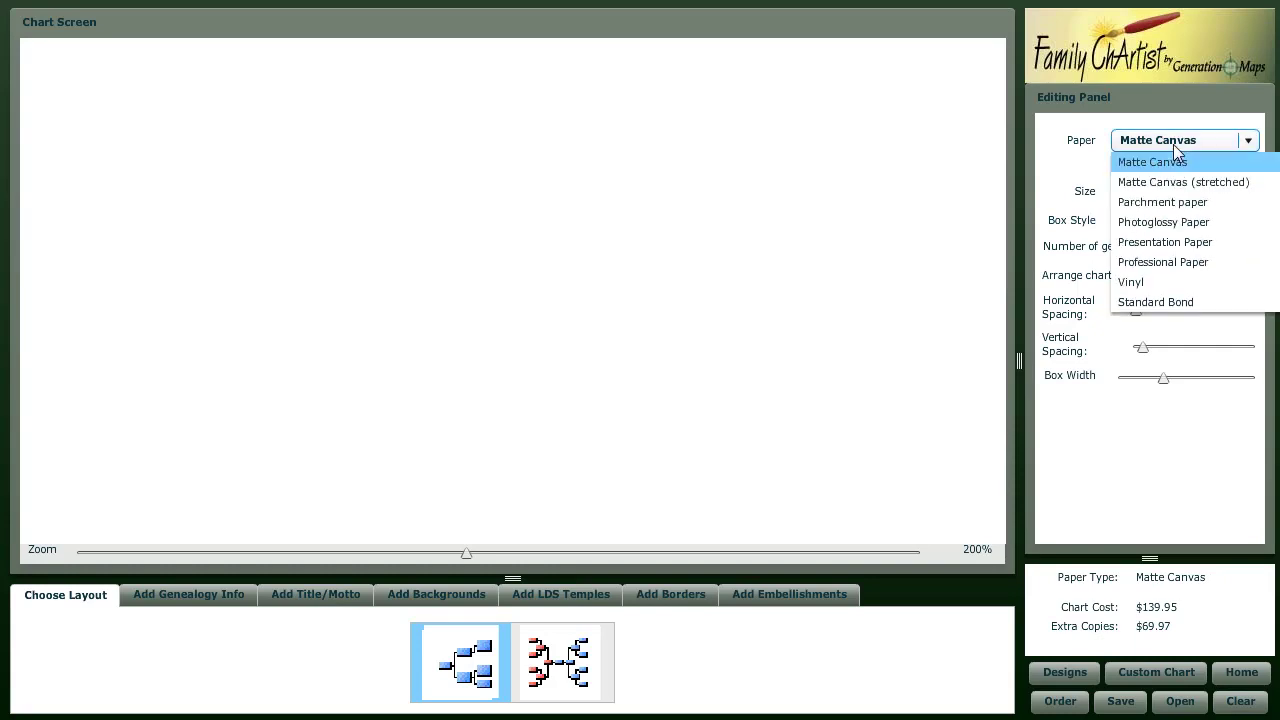
pyautogui.click(1178, 243)
# - Try 16" x 20", set the size back to 8.5" x 11", and keep White Box style
pyautogui.click(1166, 198)
pyautogui.click(1167, 234)
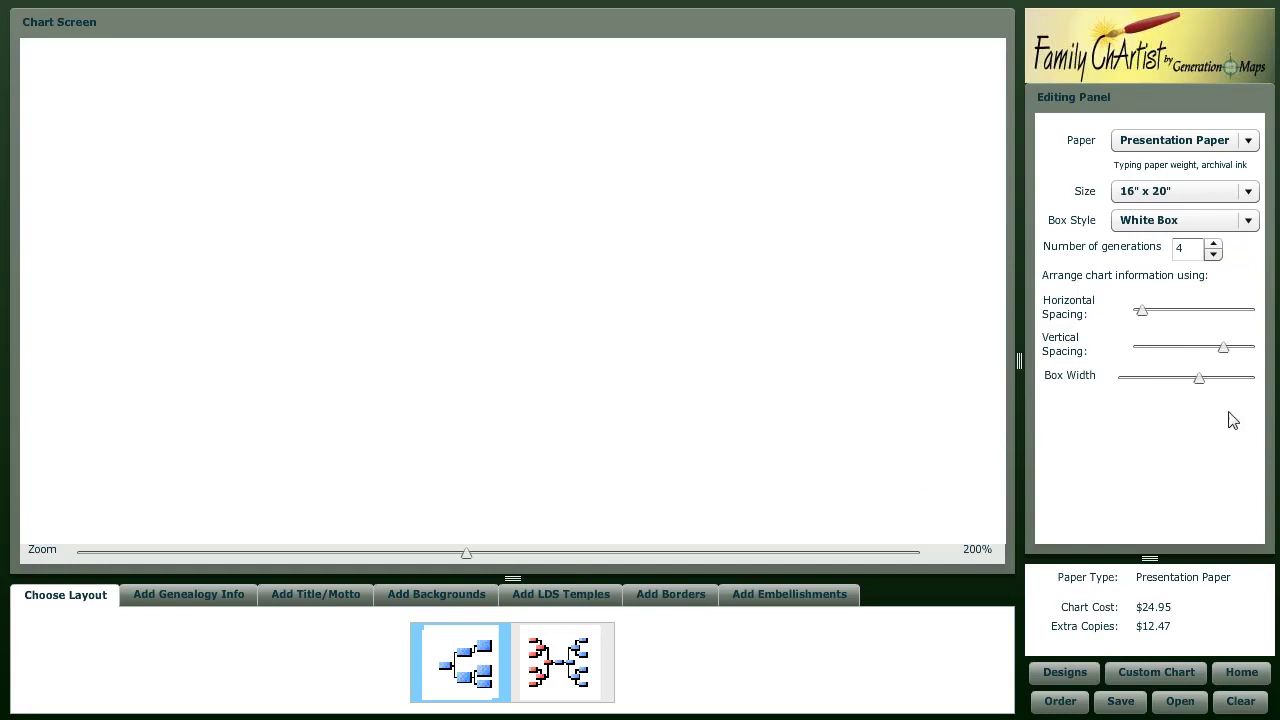
pyautogui.click(1165, 194)
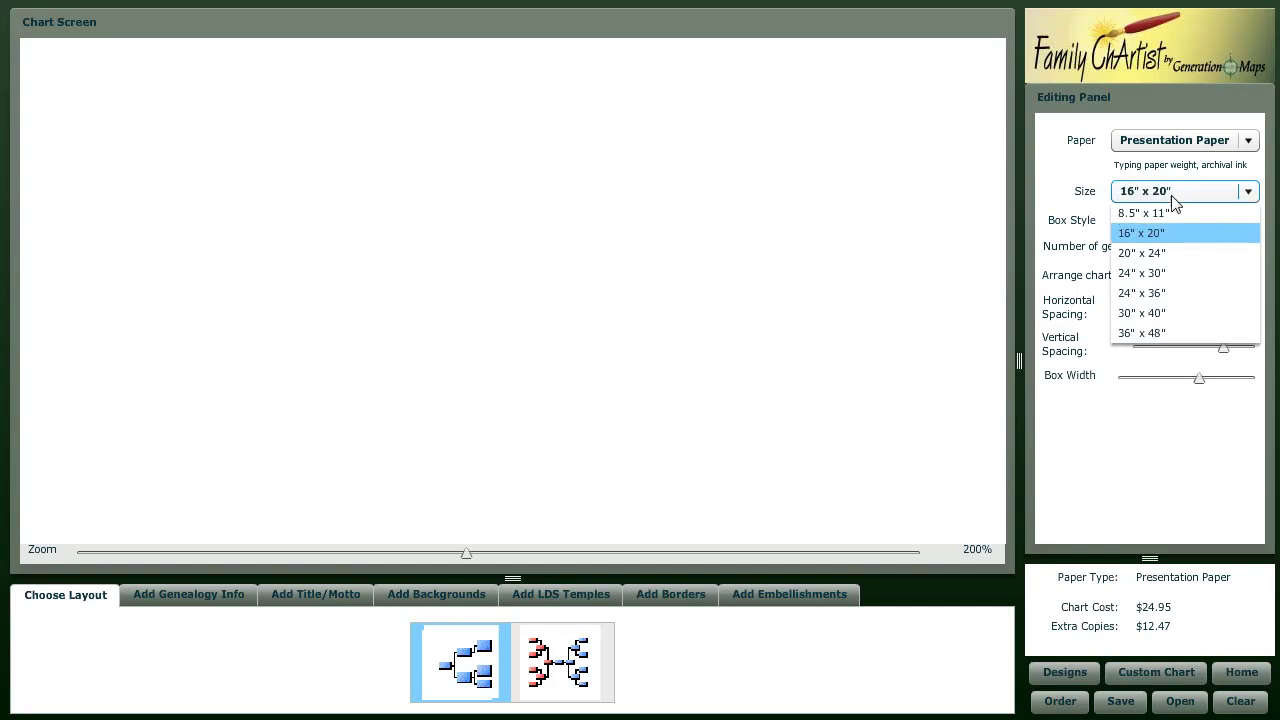
pyautogui.click(1167, 214)
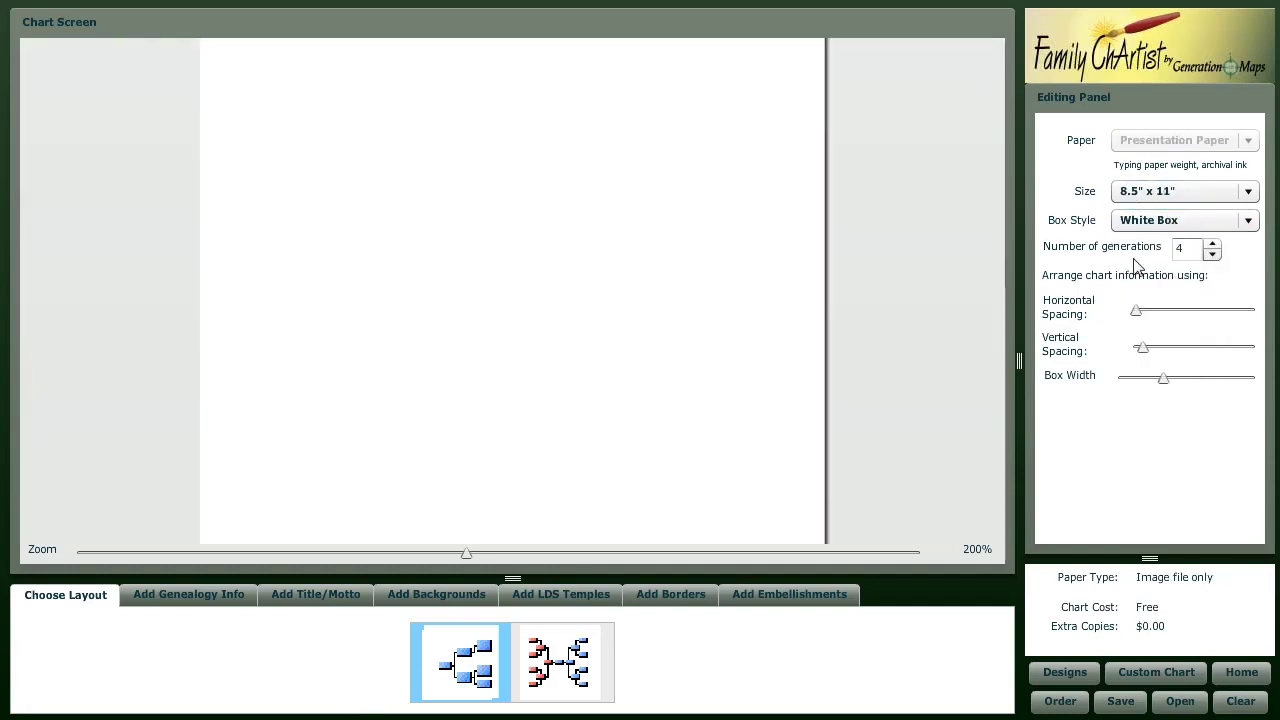
pyautogui.click(1248, 221)
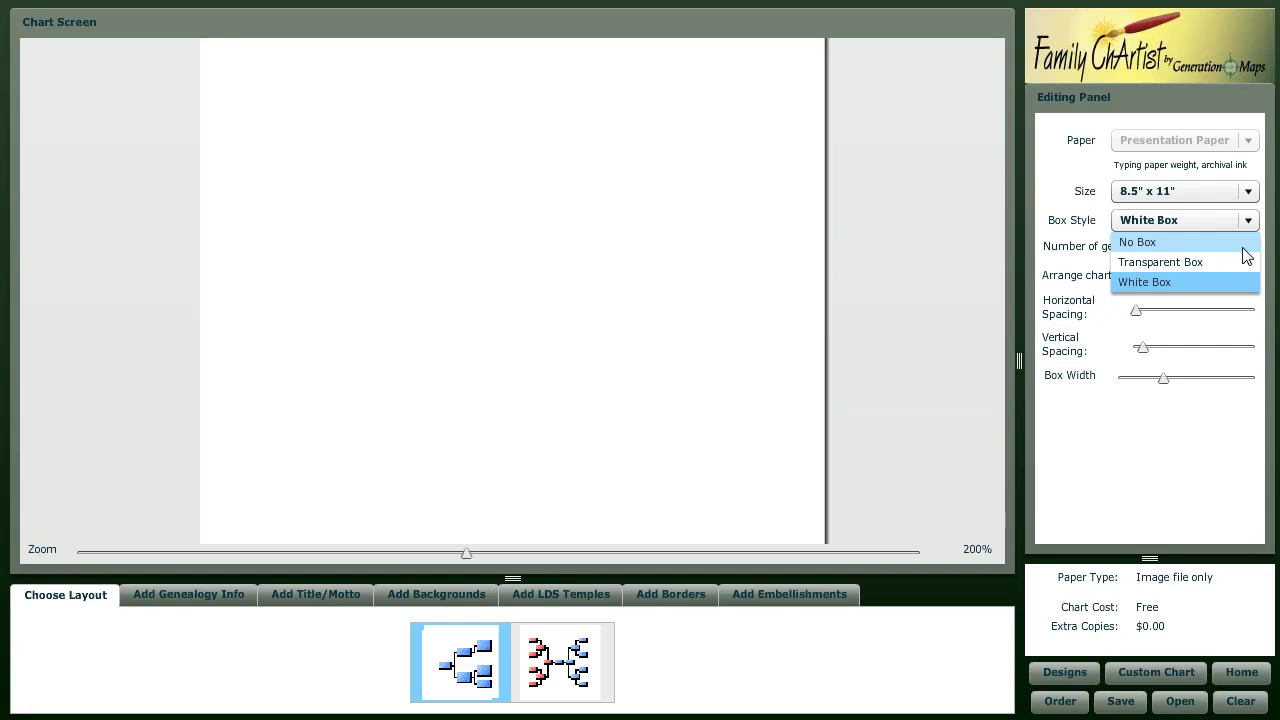
pyautogui.click(1172, 430)
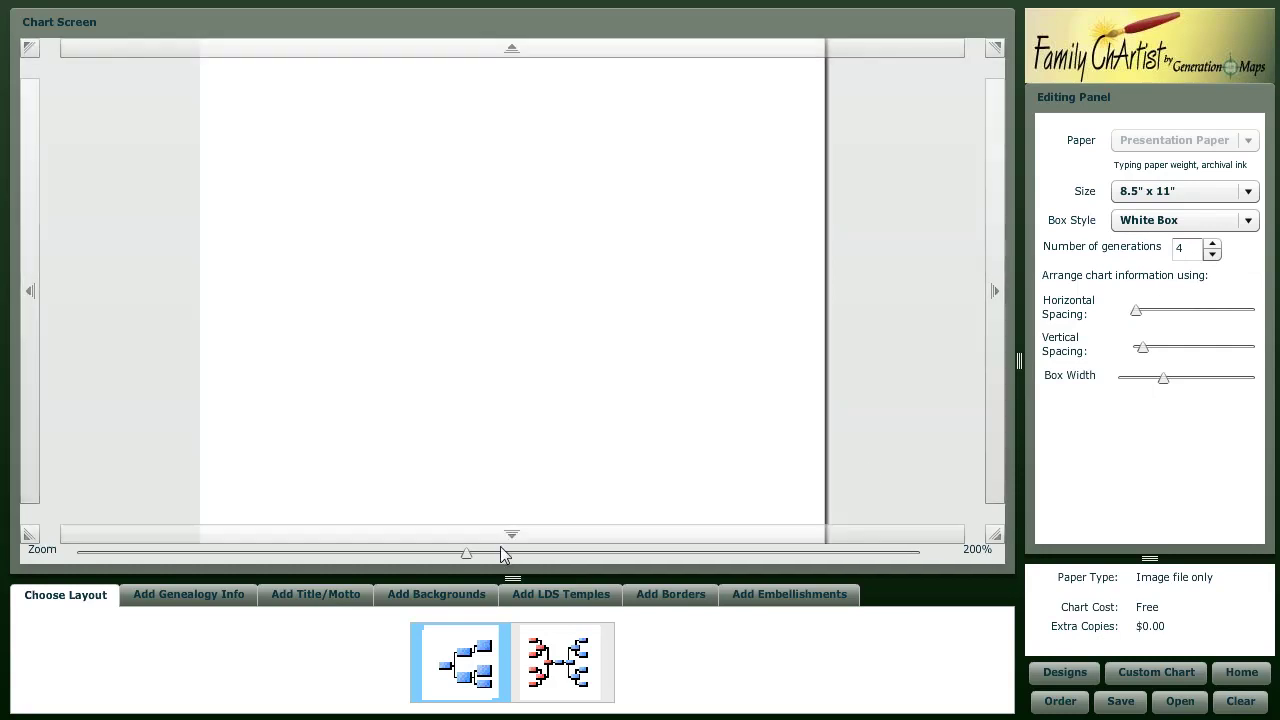
# - Cancel a GEDCOM import, create a blank Manual Entry tree, and select the (Root Person) box
pyautogui.click(183, 606)
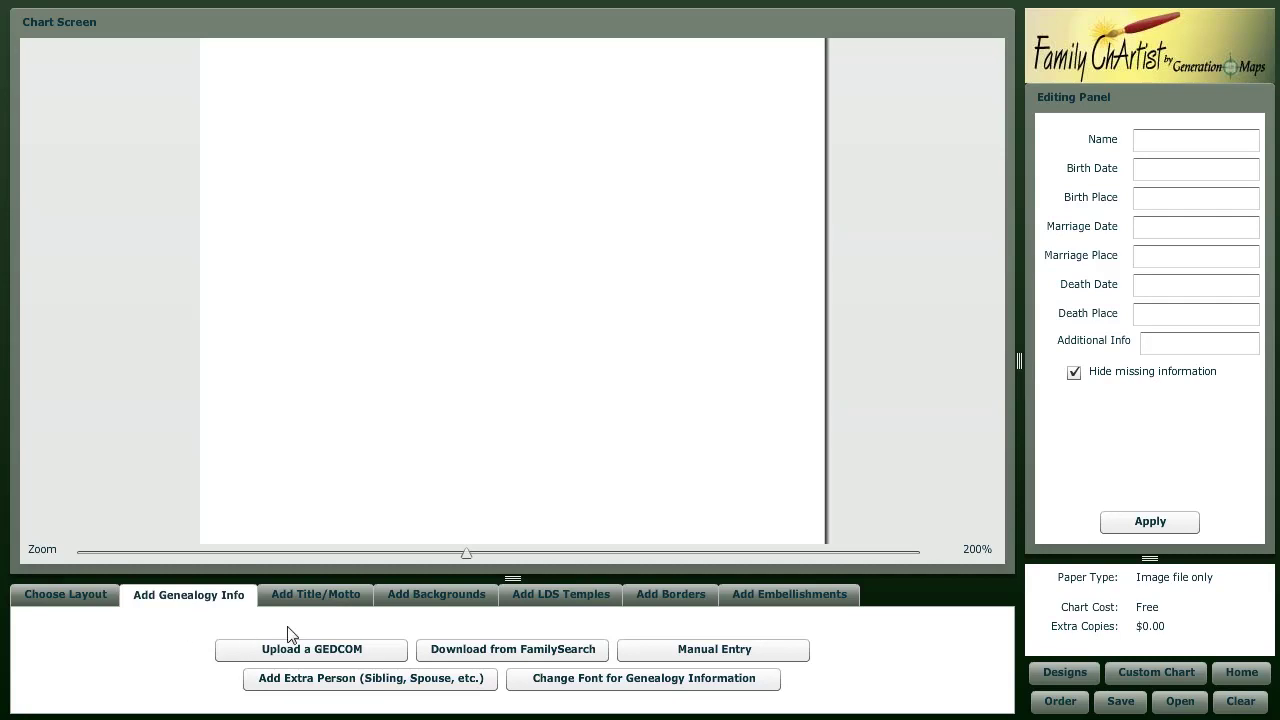
pyautogui.click(300, 651)
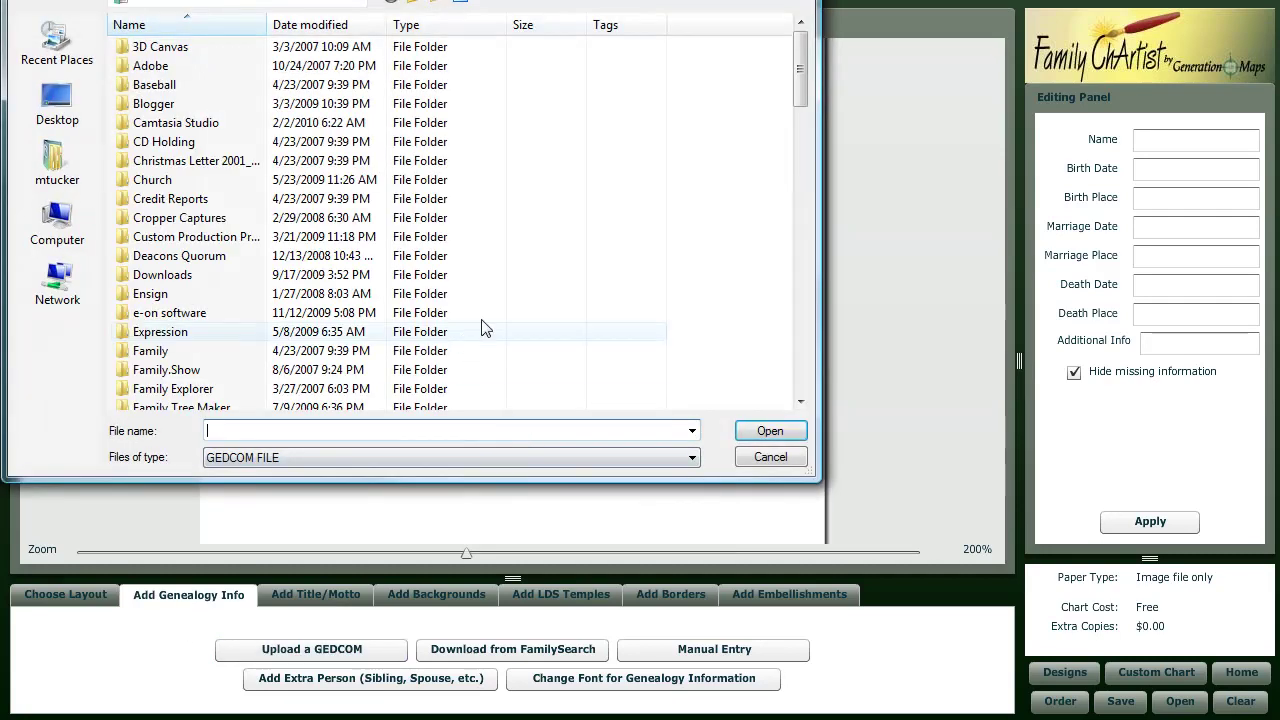
pyautogui.click(770, 457)
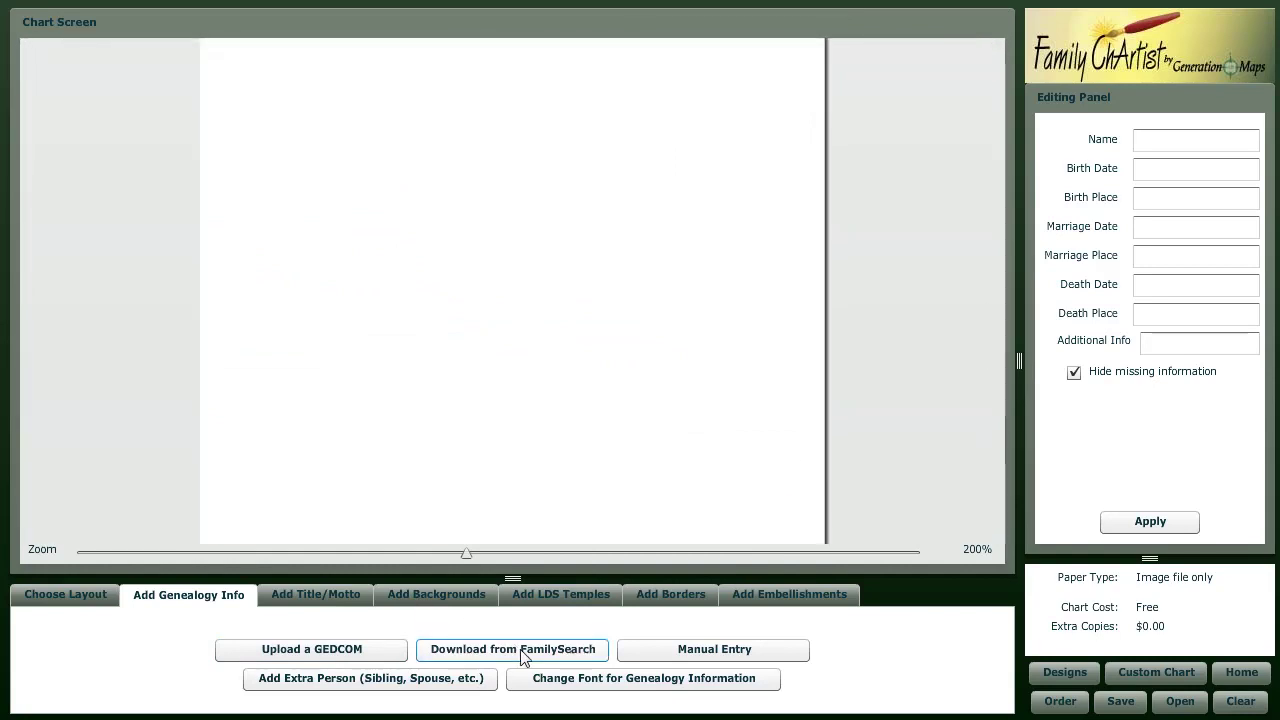
pyautogui.click(755, 658)
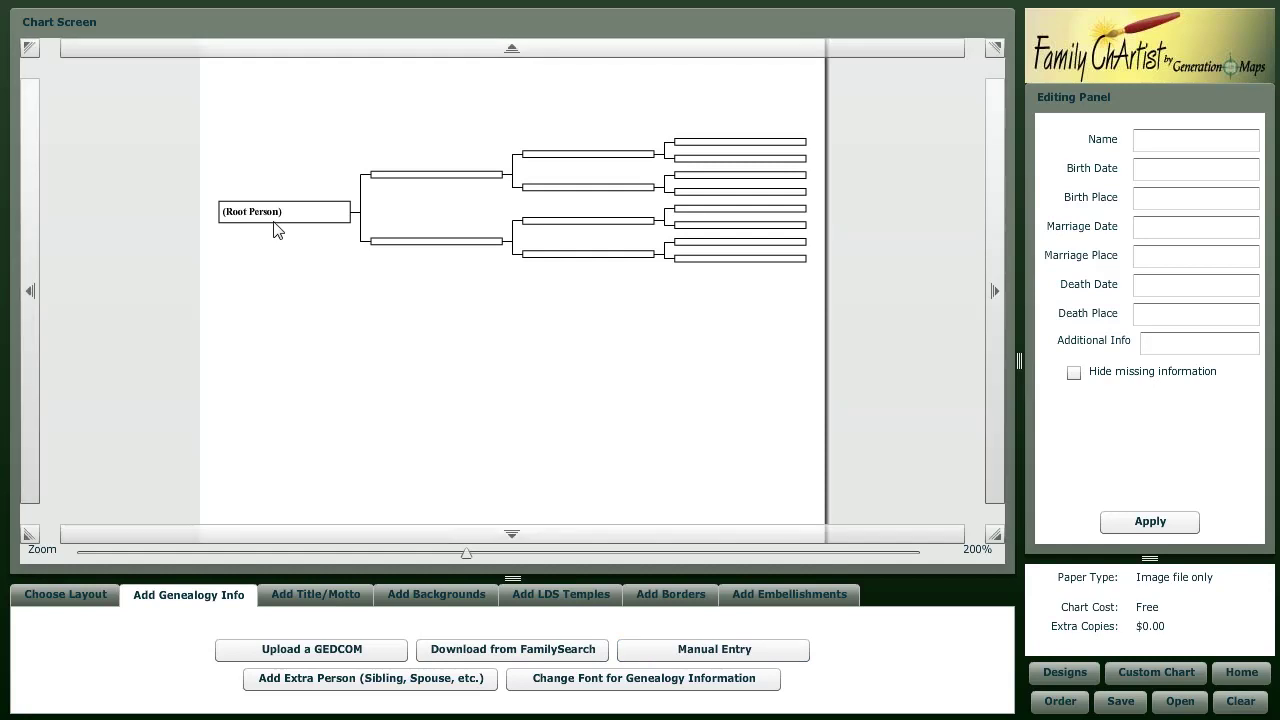
pyautogui.click(284, 213)
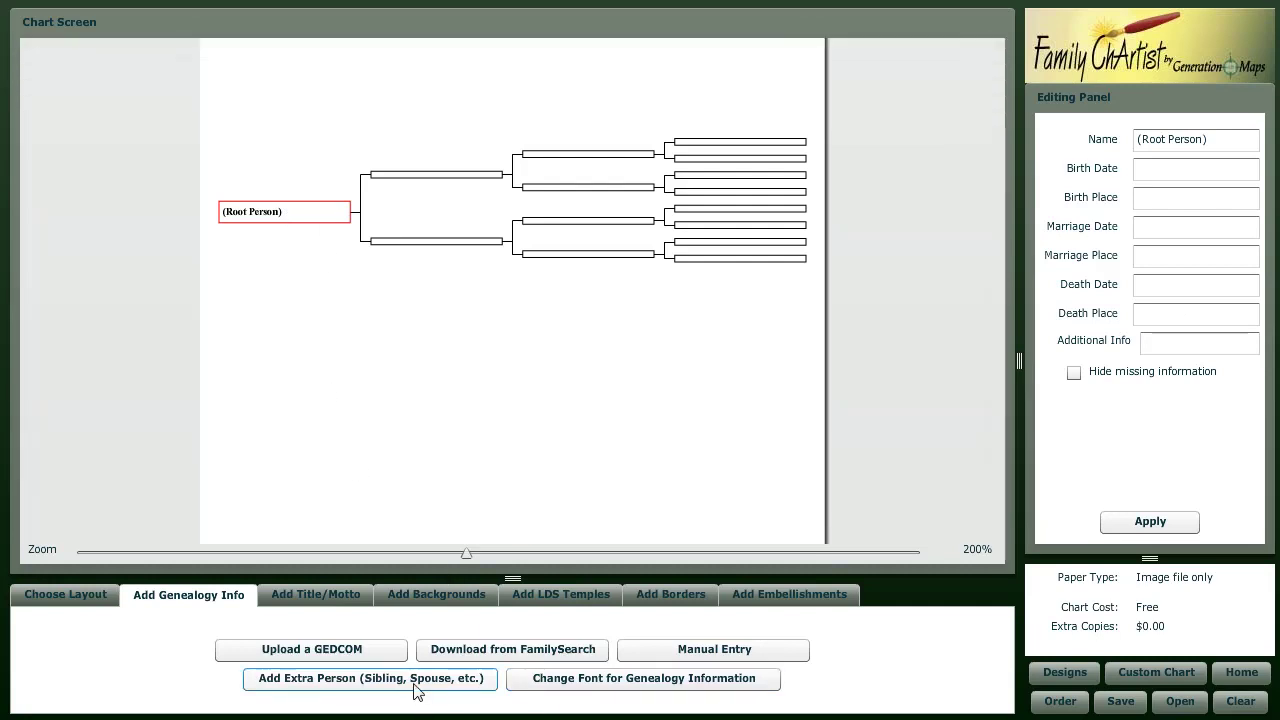
# - Clear the chart, accept the data-loss warning for FamilySearch download, and go to FamilySearch sign-in
pyautogui.click(1245, 703)
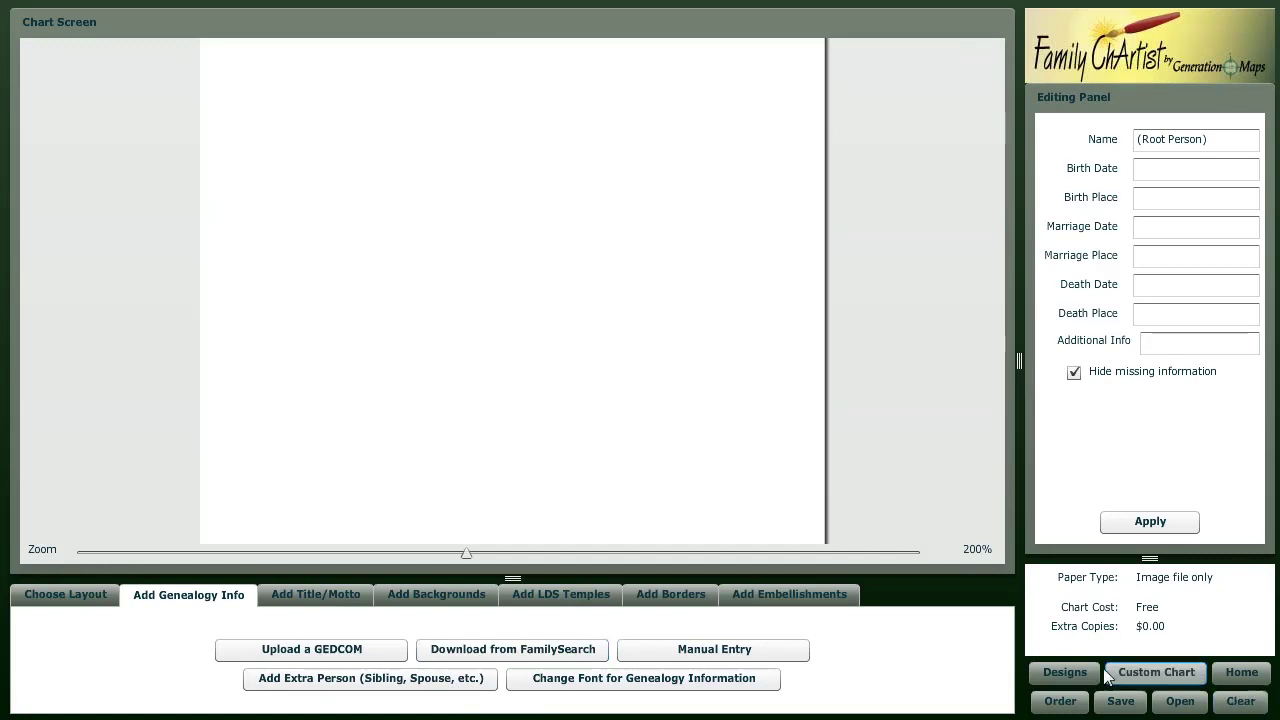
pyautogui.click(523, 649)
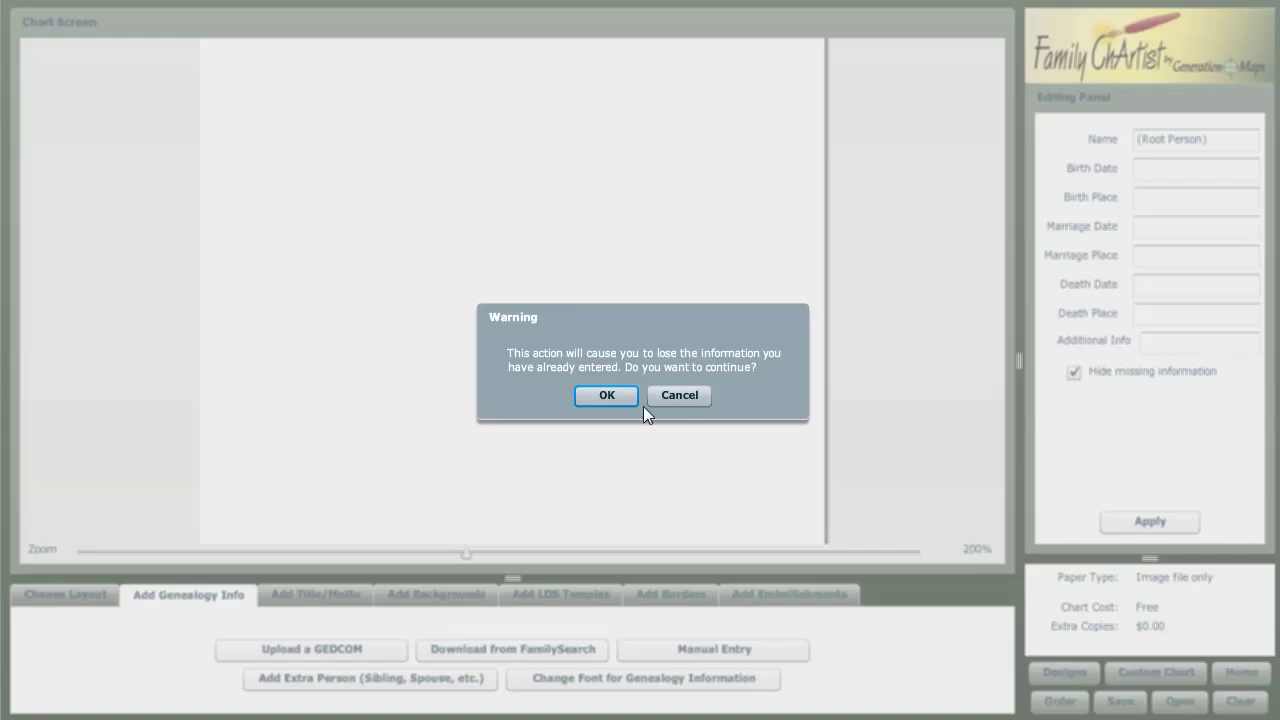
pyautogui.click(607, 396)
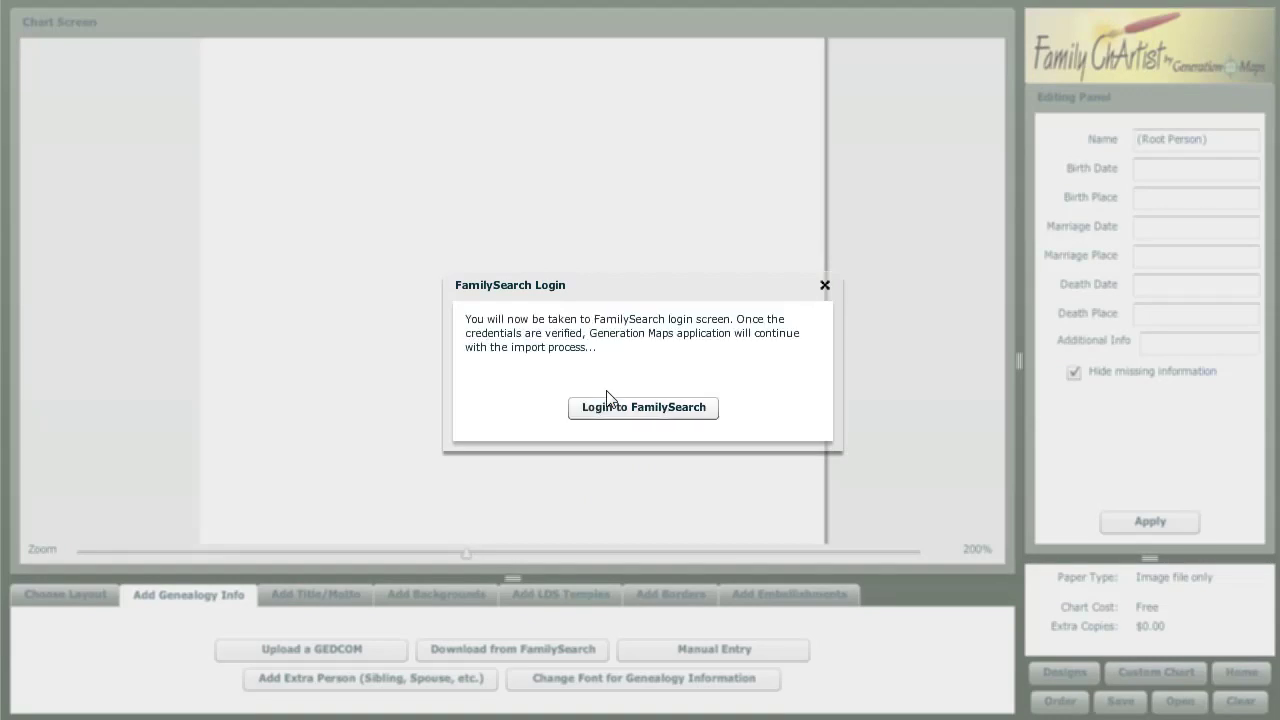
pyautogui.click(616, 408)
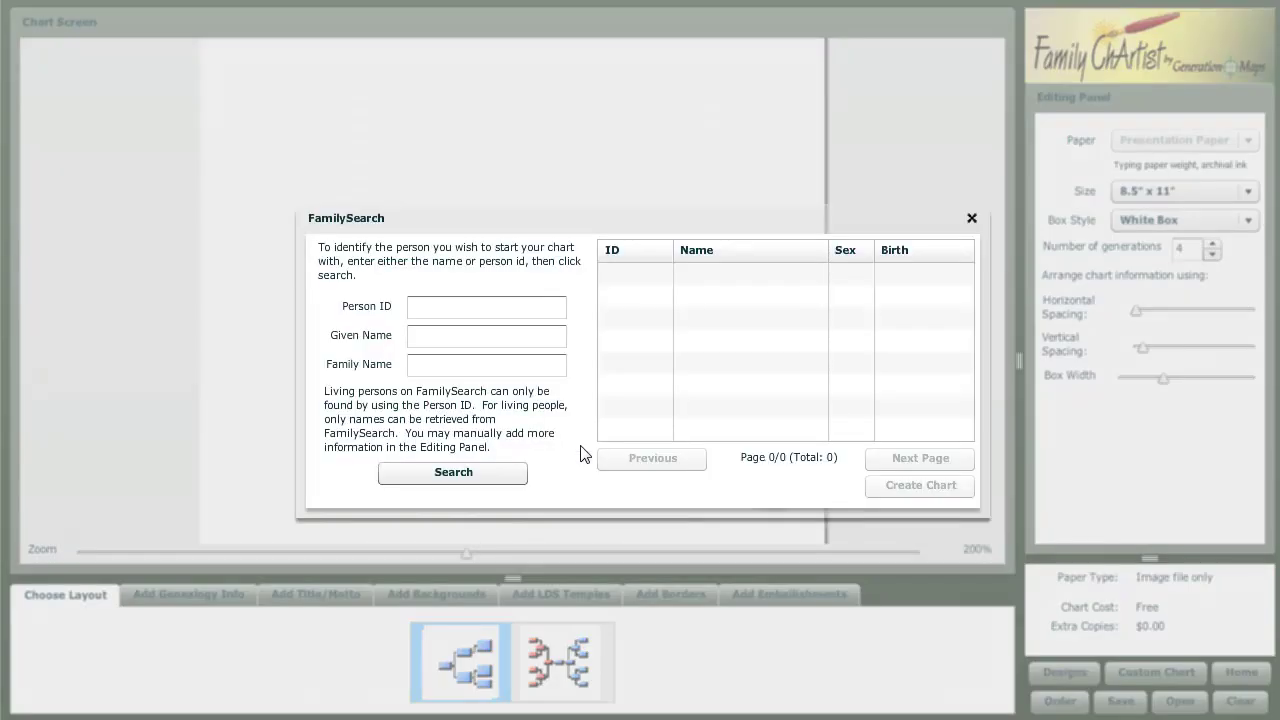
# - Search FamilySearch by given and family name, pick the 1870-born result, and create the chart
pyautogui.click(452, 338)
pyautogui.write('worth')
pyautogui.press('Tab')
pyautogui.write('tucke')
pyautogui.click(506, 474)
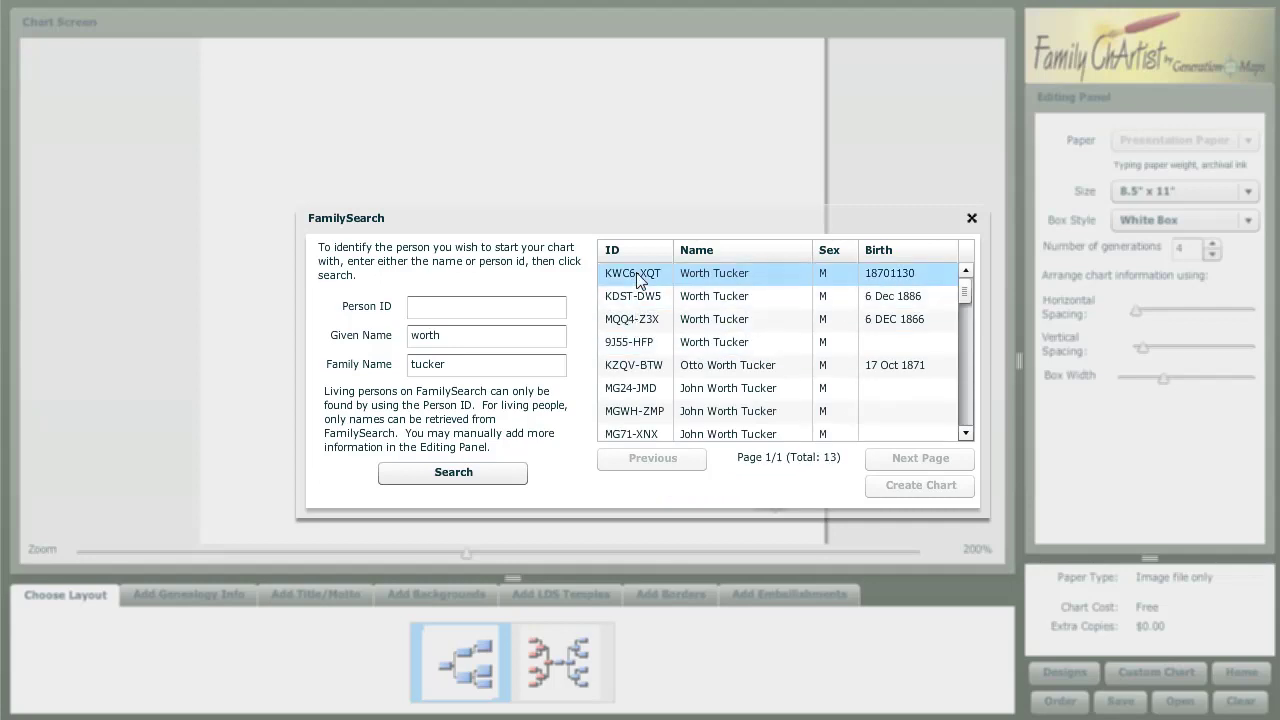
pyautogui.click(636, 274)
pyautogui.click(893, 490)
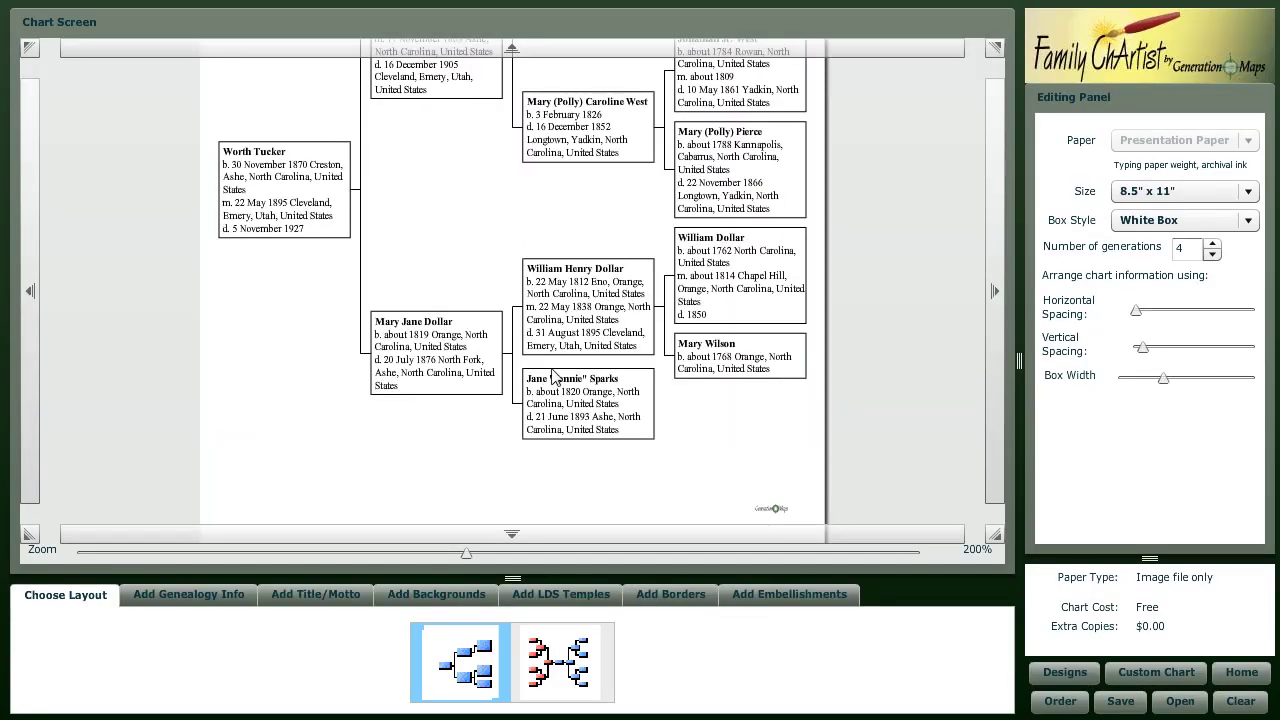
# - Zoom out to view the whole chart, zoom back in, and select the root person's box
pyautogui.moveTo(465, 552); pyautogui.dragTo(229, 558)
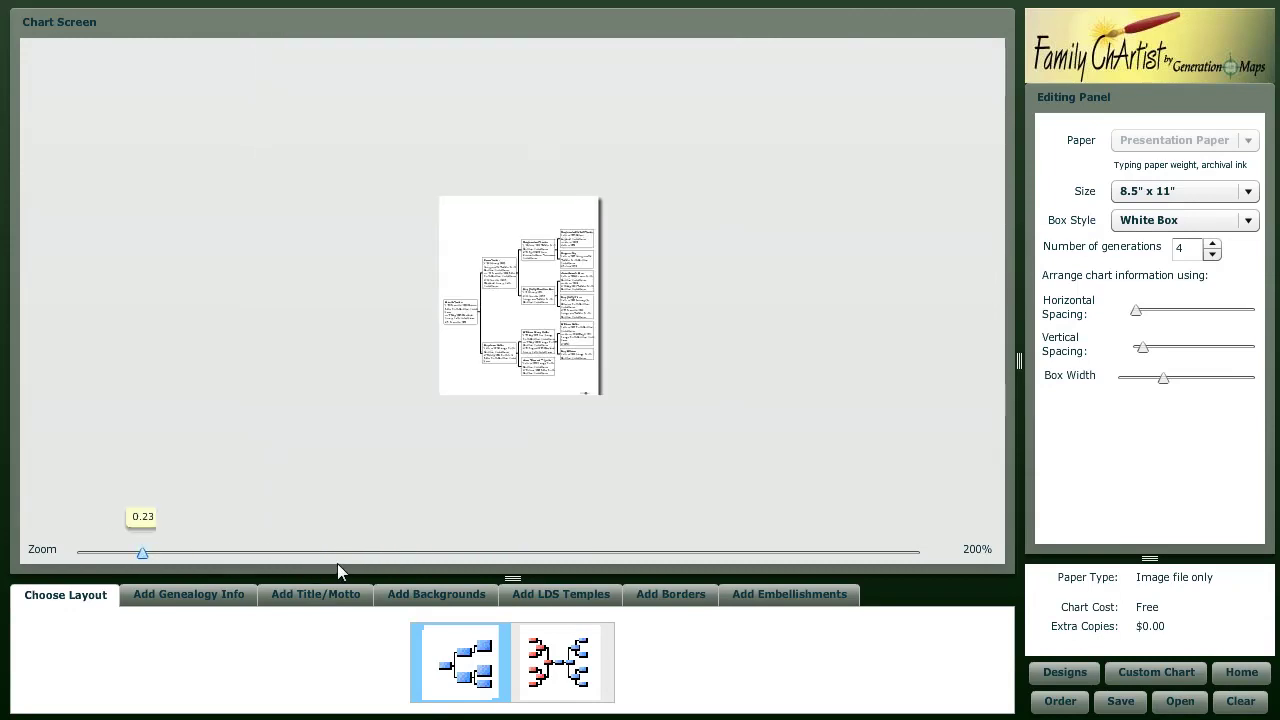
pyautogui.moveTo(339, 562); pyautogui.dragTo(419, 553)
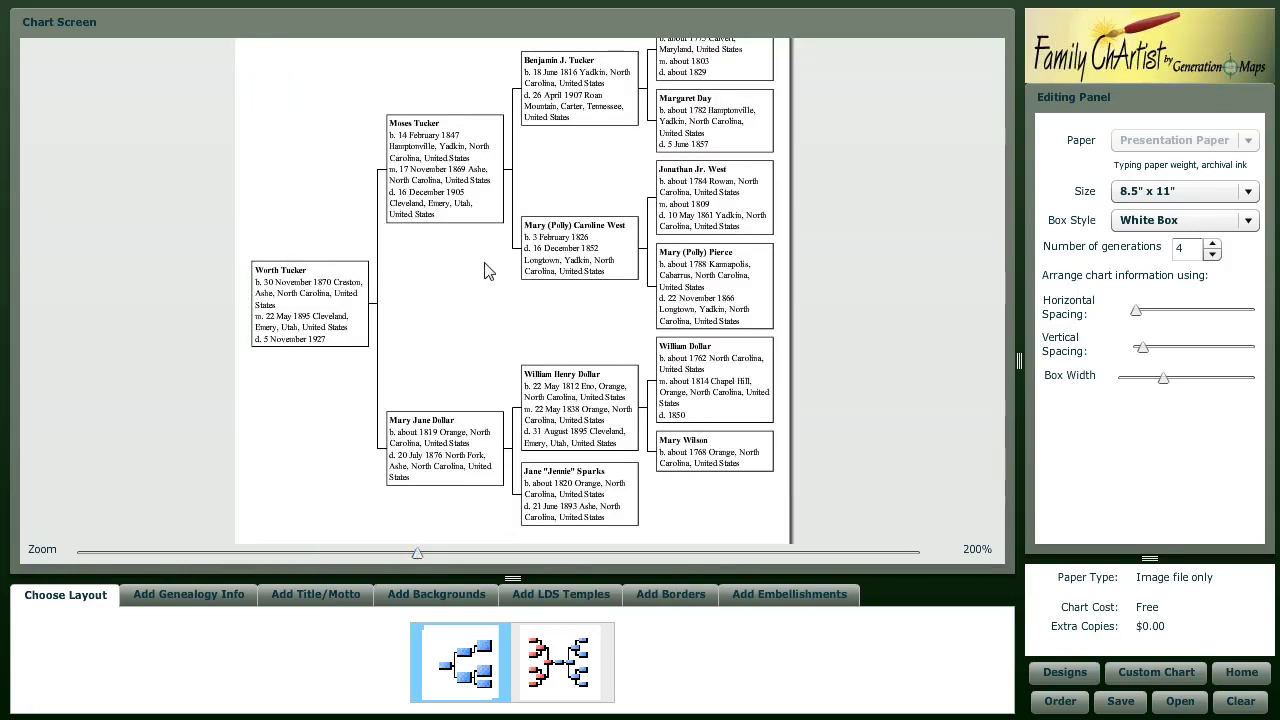
pyautogui.moveTo(520, 60)
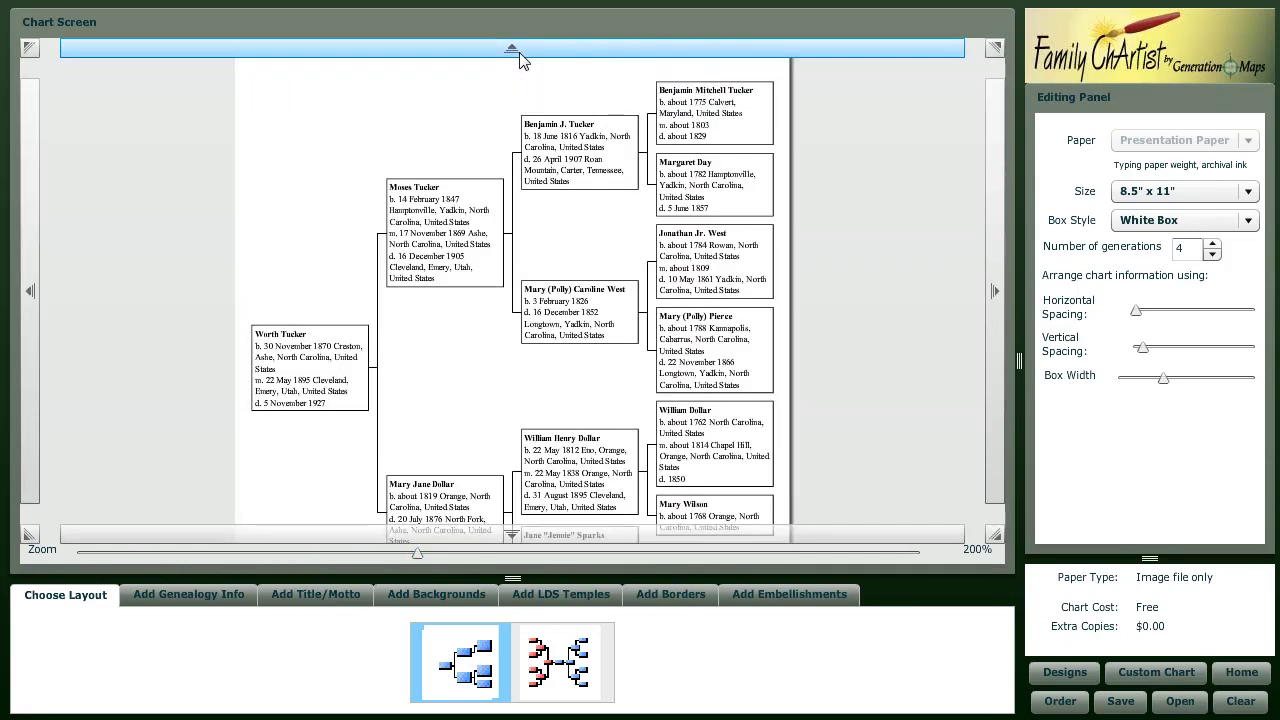
pyautogui.moveTo(567, 531)
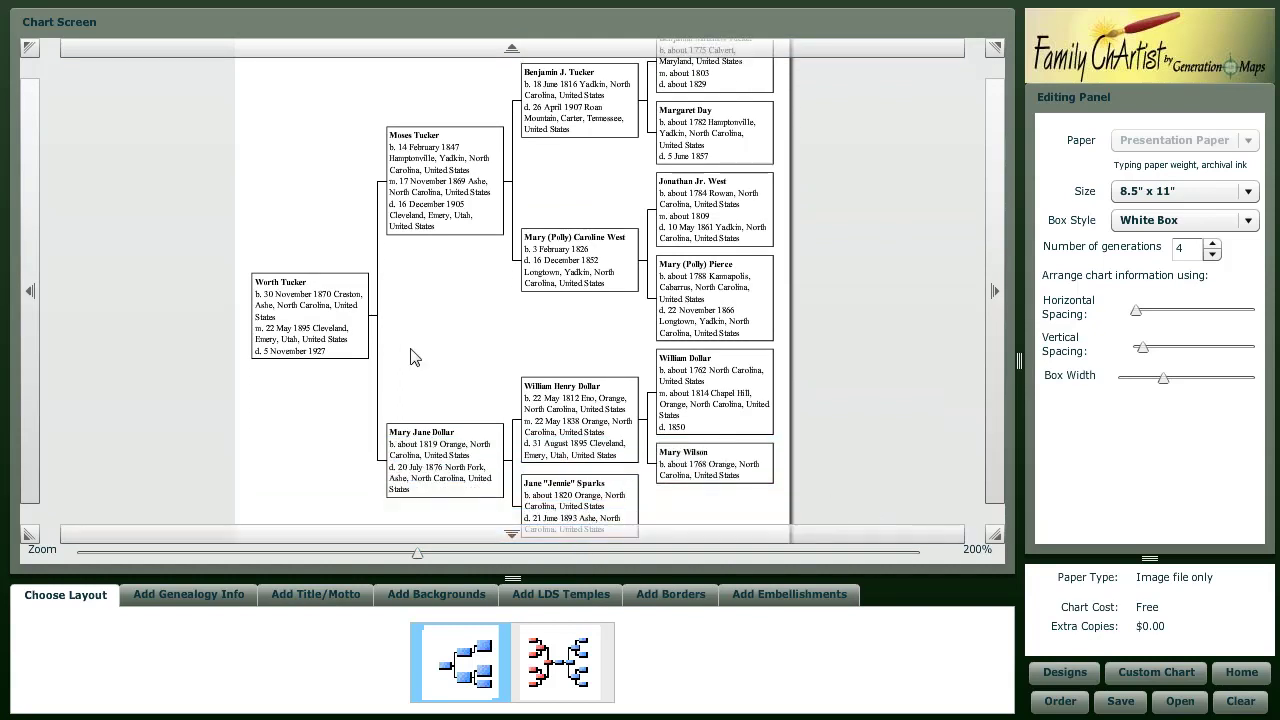
pyautogui.click(318, 334)
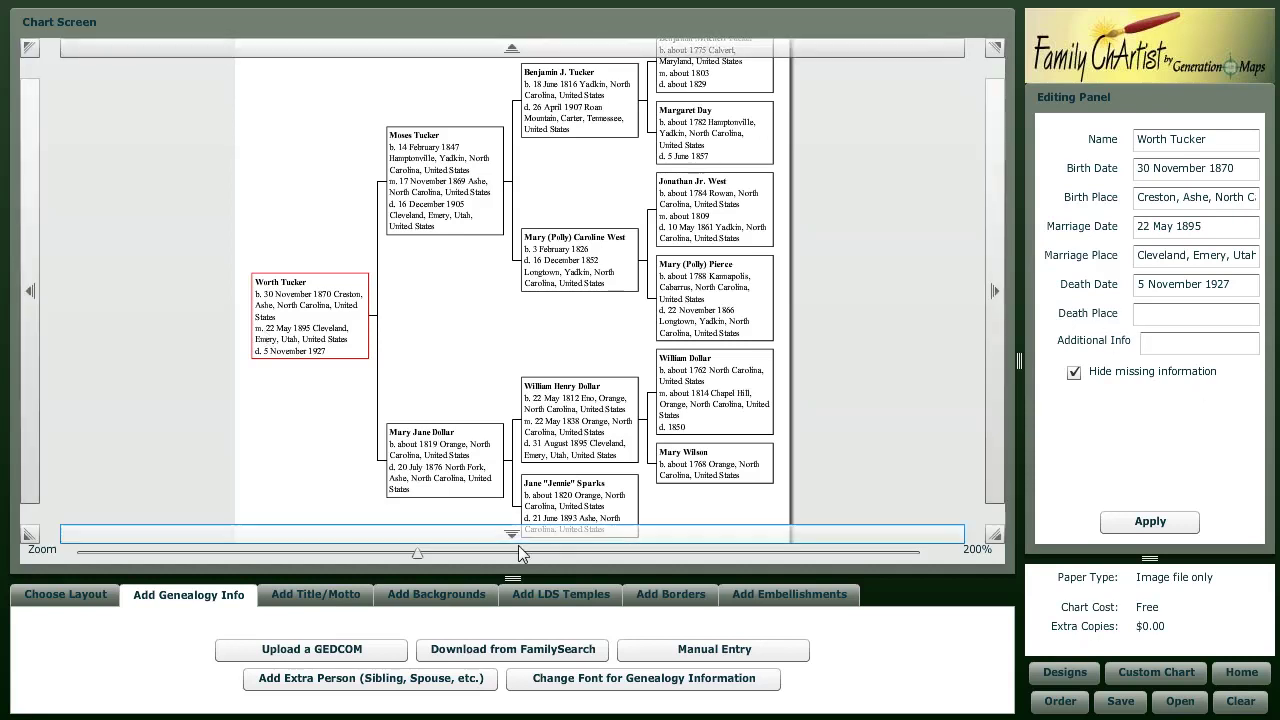
# - Add a chart title reading the root person's name followed by 'Pedigree'
pyautogui.click(337, 594)
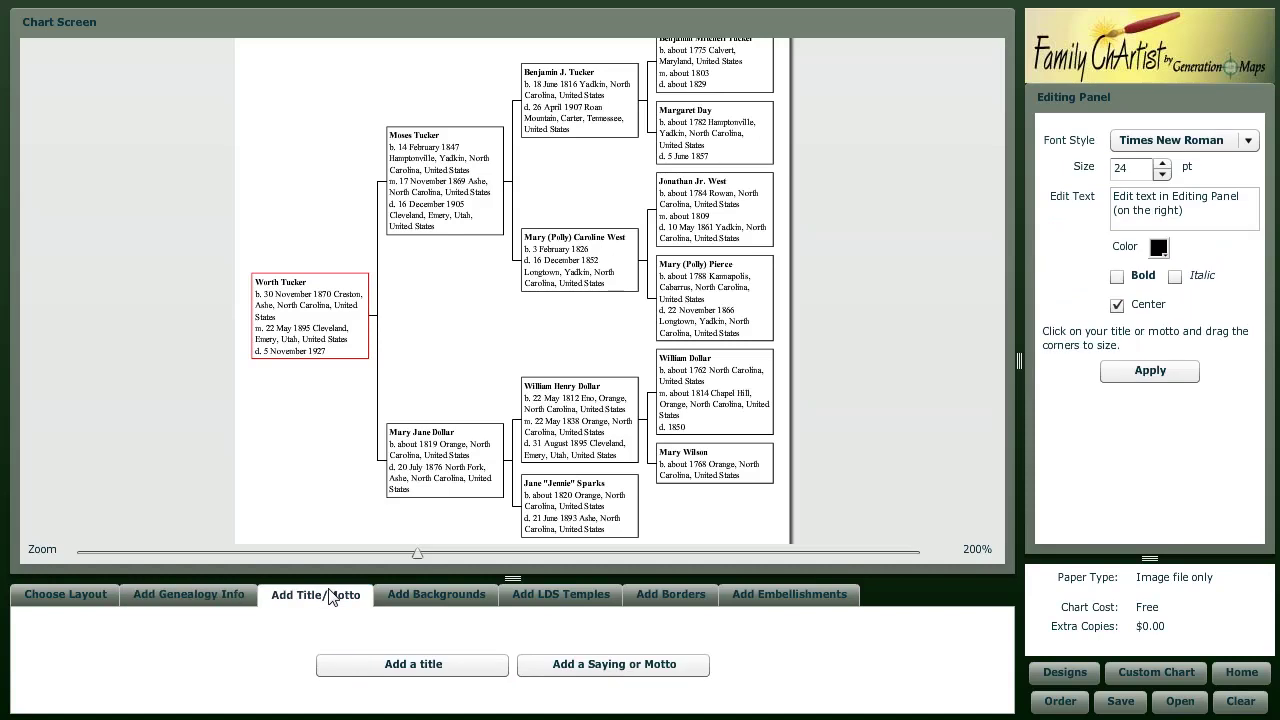
pyautogui.click(412, 667)
pyautogui.click(1218, 211)
pyautogui.moveTo(1184, 211); pyautogui.dragTo(1020, 180)
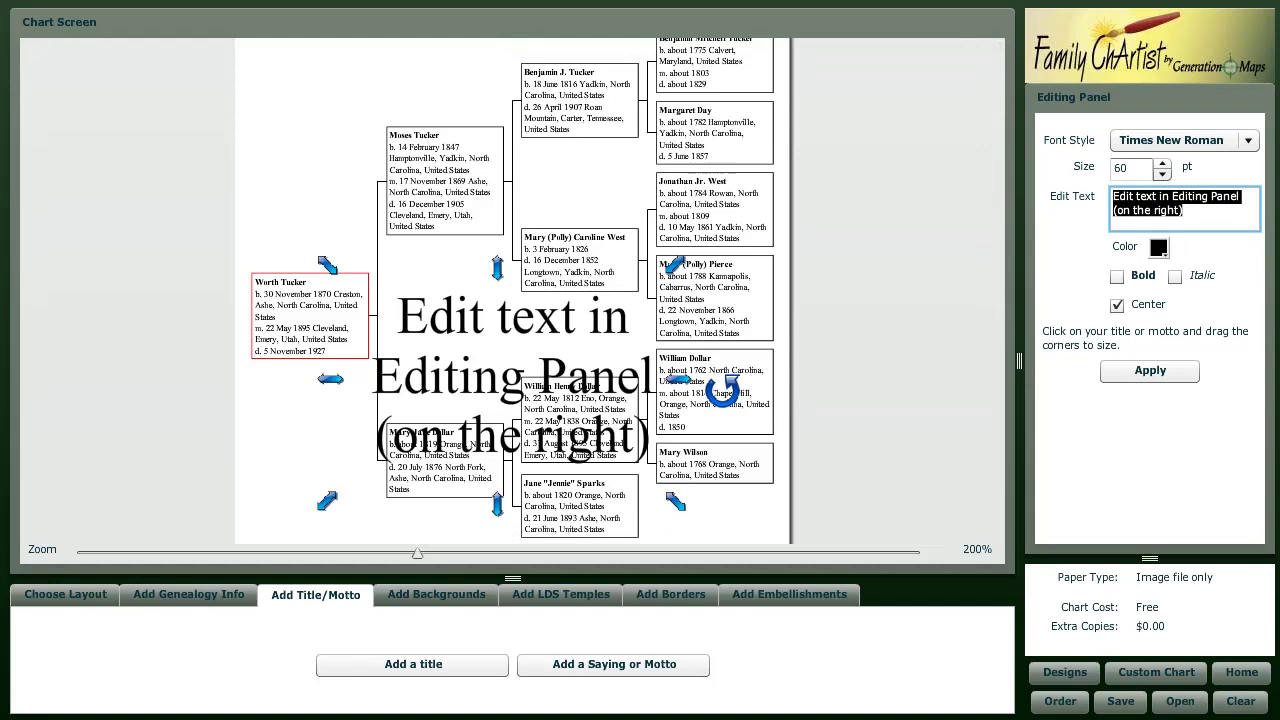
pyautogui.write('Worth Tucker Pedigree')
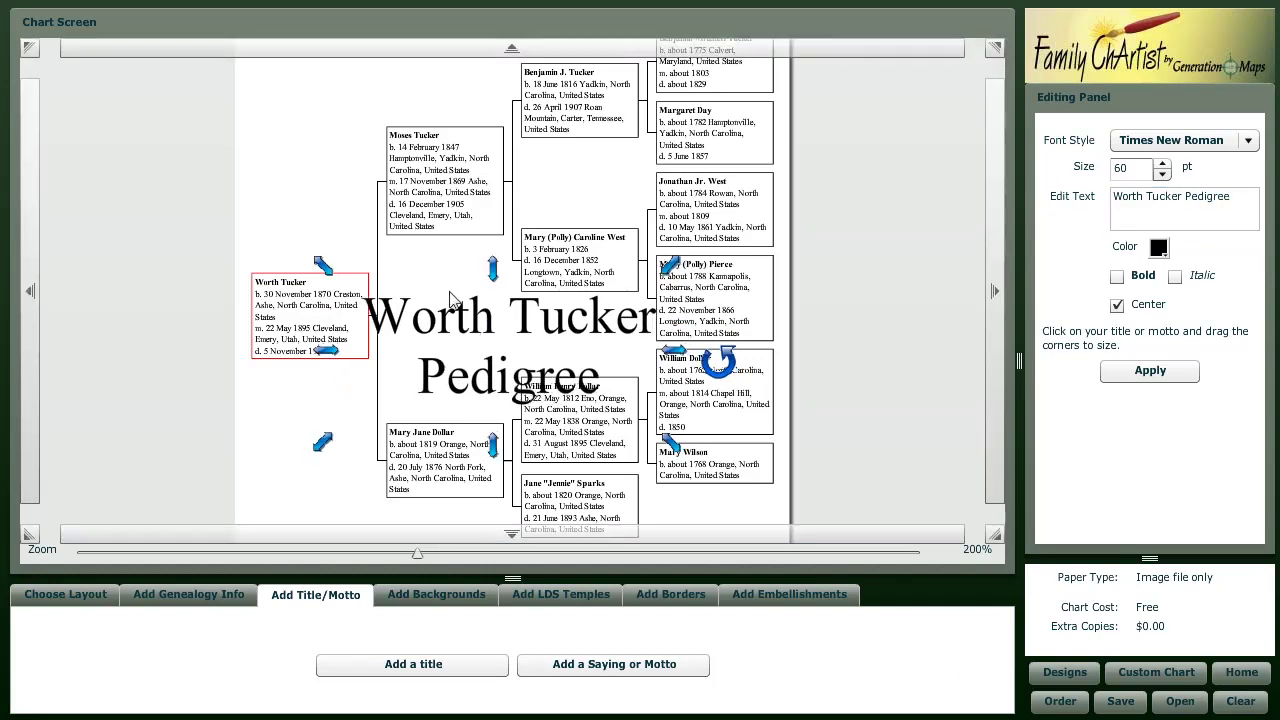
pyautogui.moveTo(495, 329); pyautogui.dragTo(378, 118)
# - Move the title to the page's top-left and set its size to 26 pt
pyautogui.moveTo(474, 52)
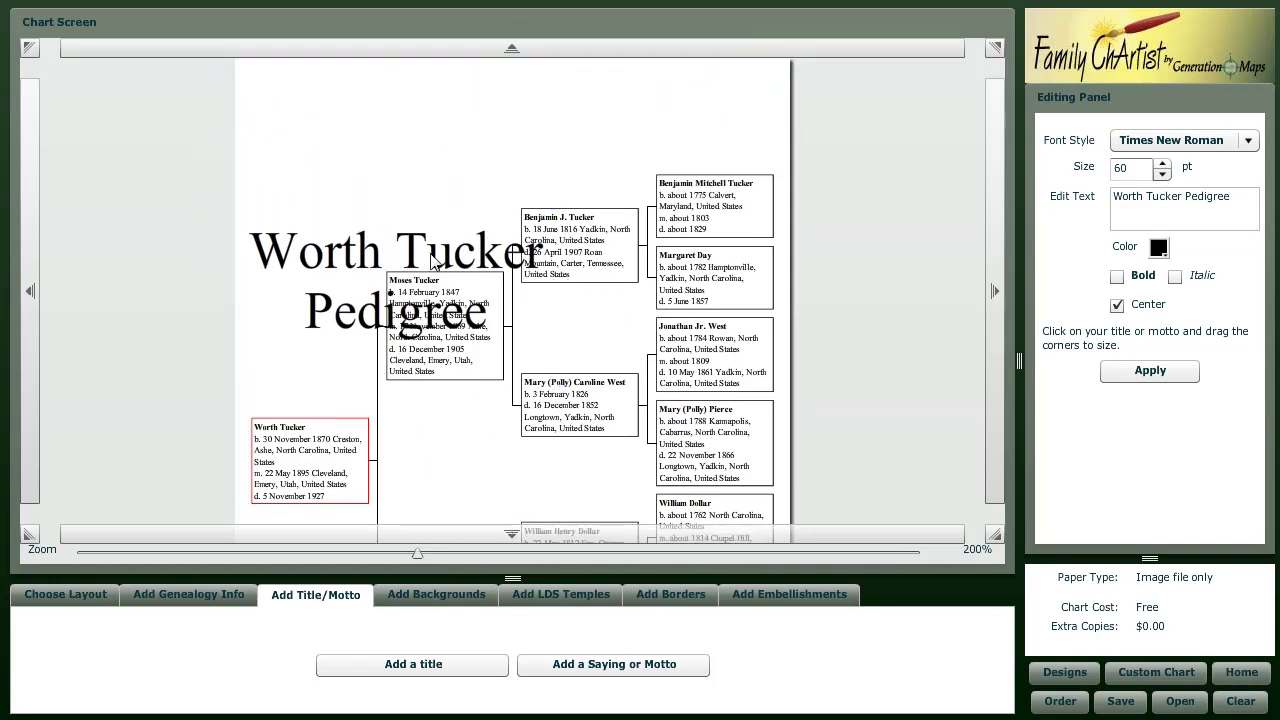
pyautogui.moveTo(440, 195); pyautogui.dragTo(456, 124)
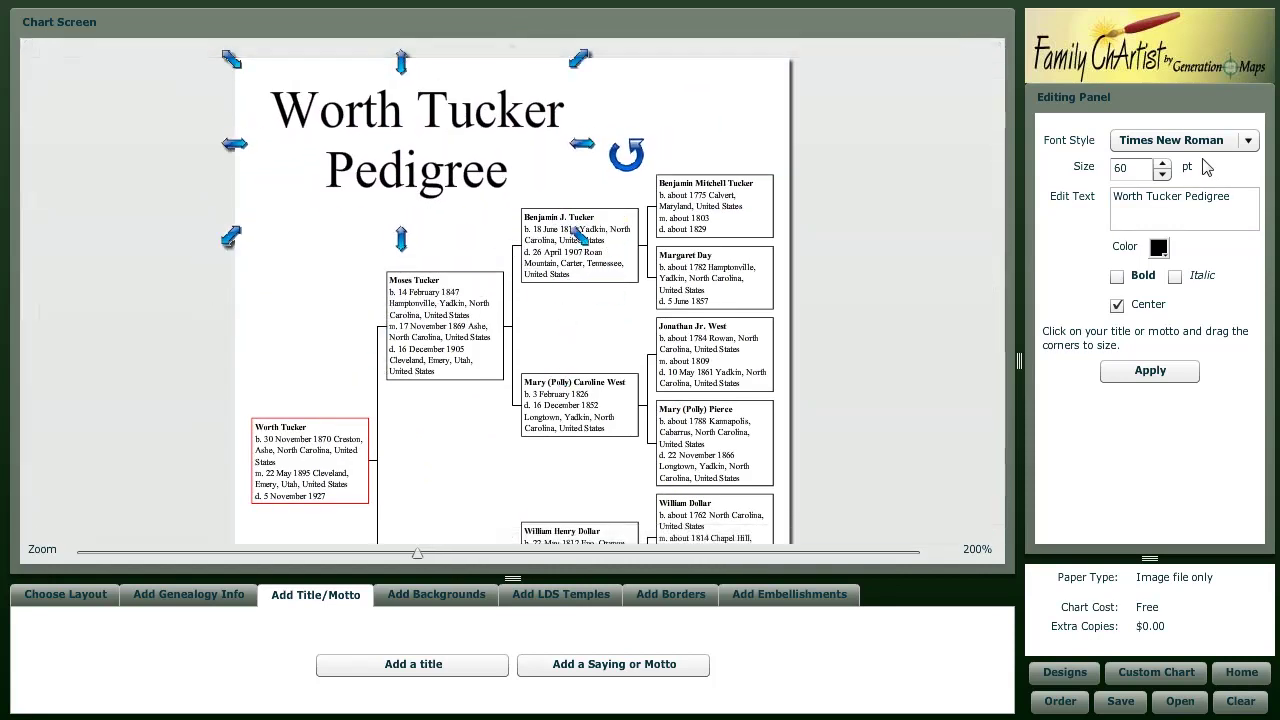
pyautogui.doubleClick(1133, 168)
pyautogui.write('40')
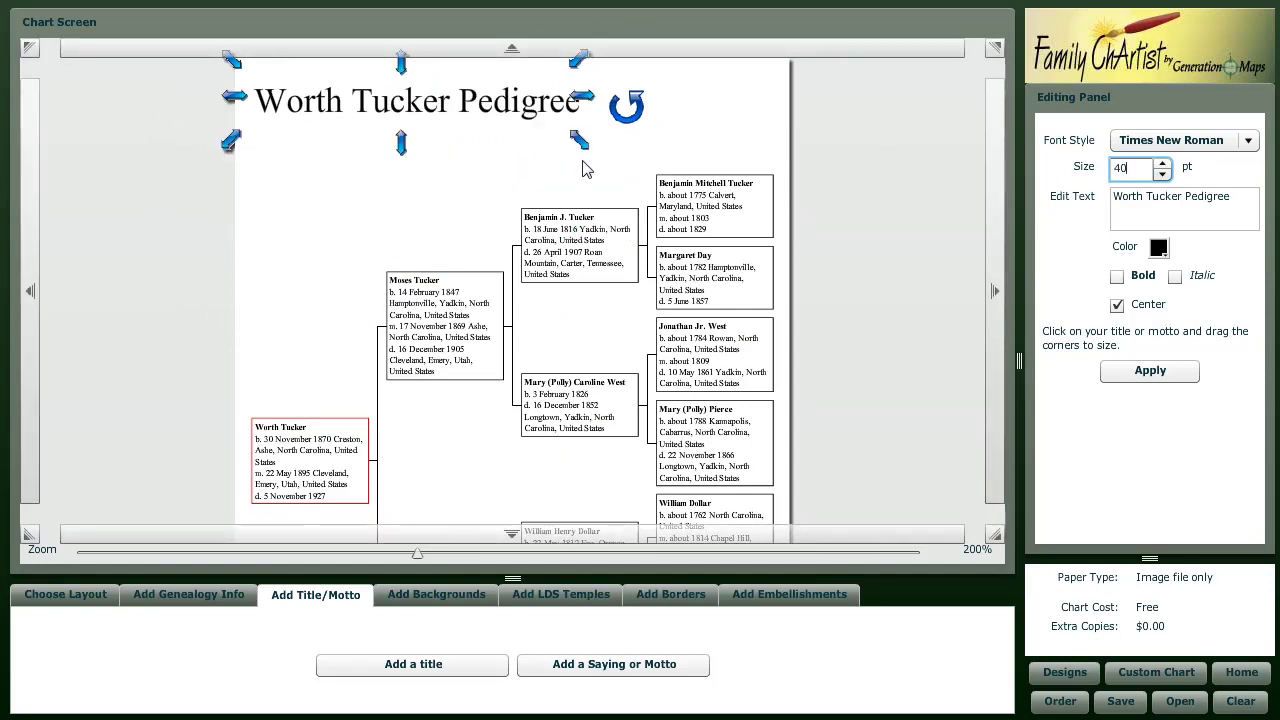
pyautogui.moveTo(576, 142); pyautogui.dragTo(466, 182)
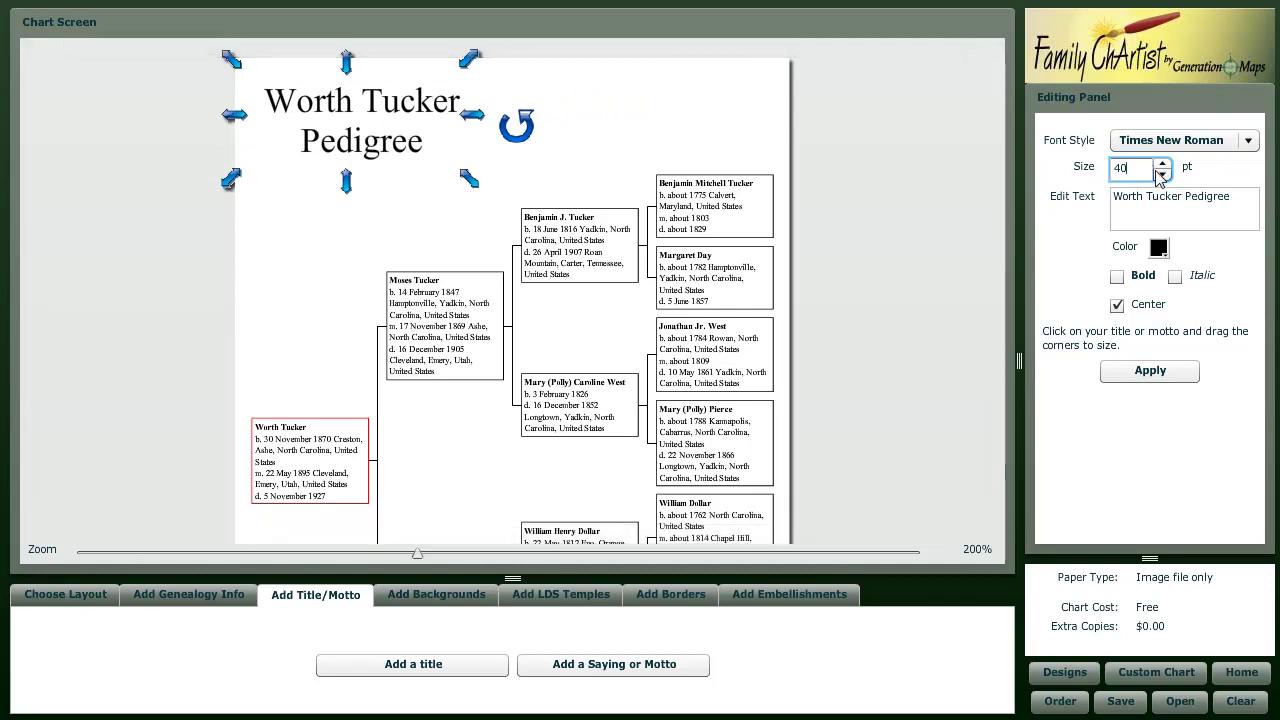
pyautogui.moveTo(1146, 170); pyautogui.dragTo(1088, 193)
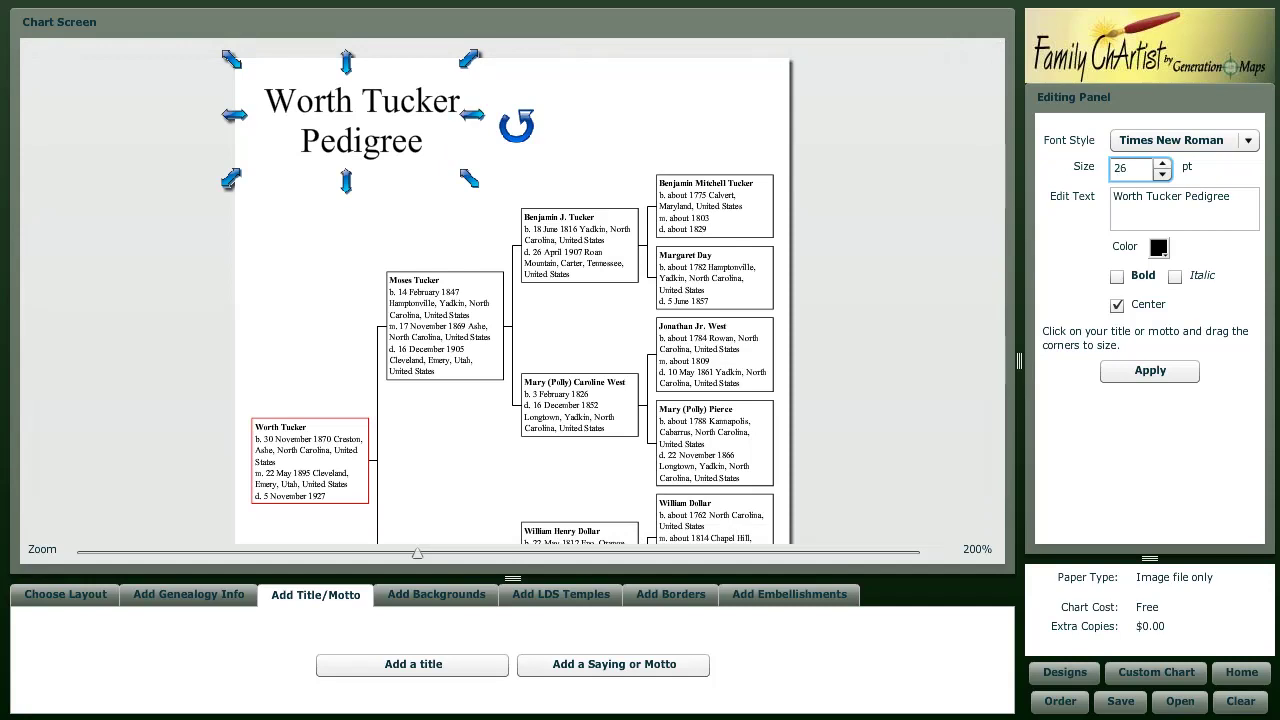
pyautogui.write('26')
pyautogui.press('Return')
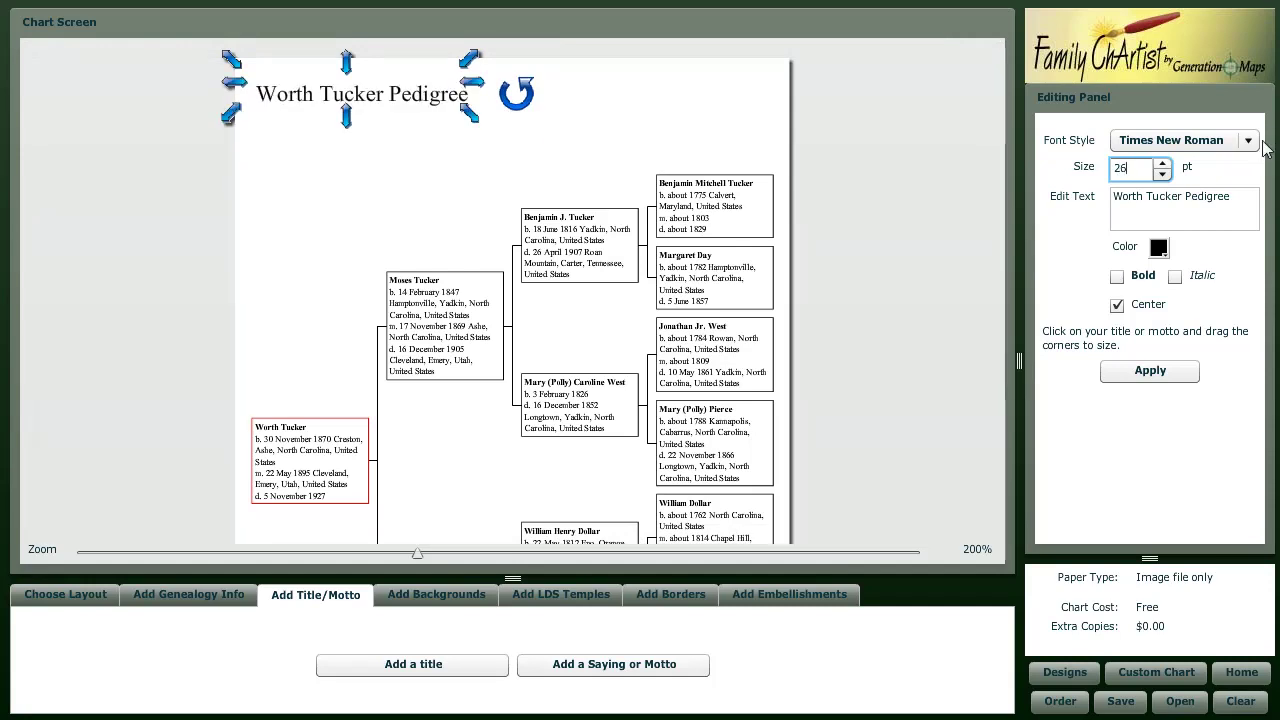
# - Set the title font to Lucida Calligraphy and widen its box to fit one line
pyautogui.click(1248, 141)
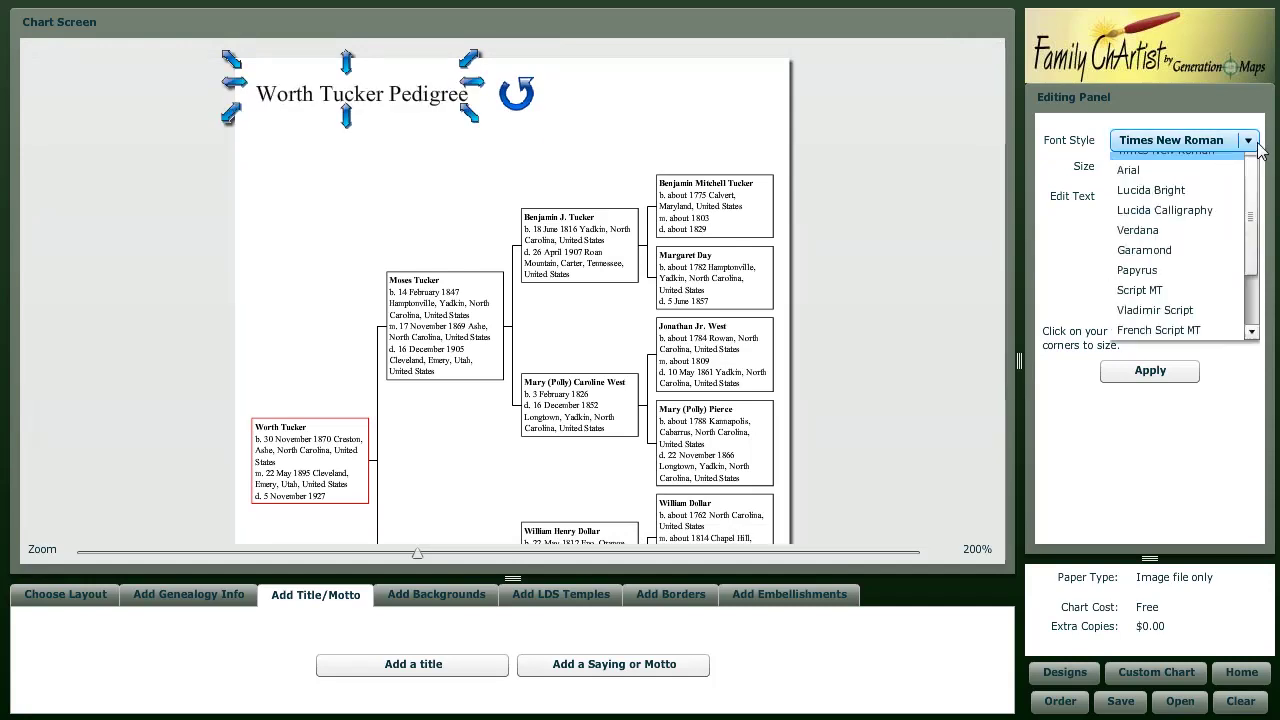
pyautogui.click(1165, 222)
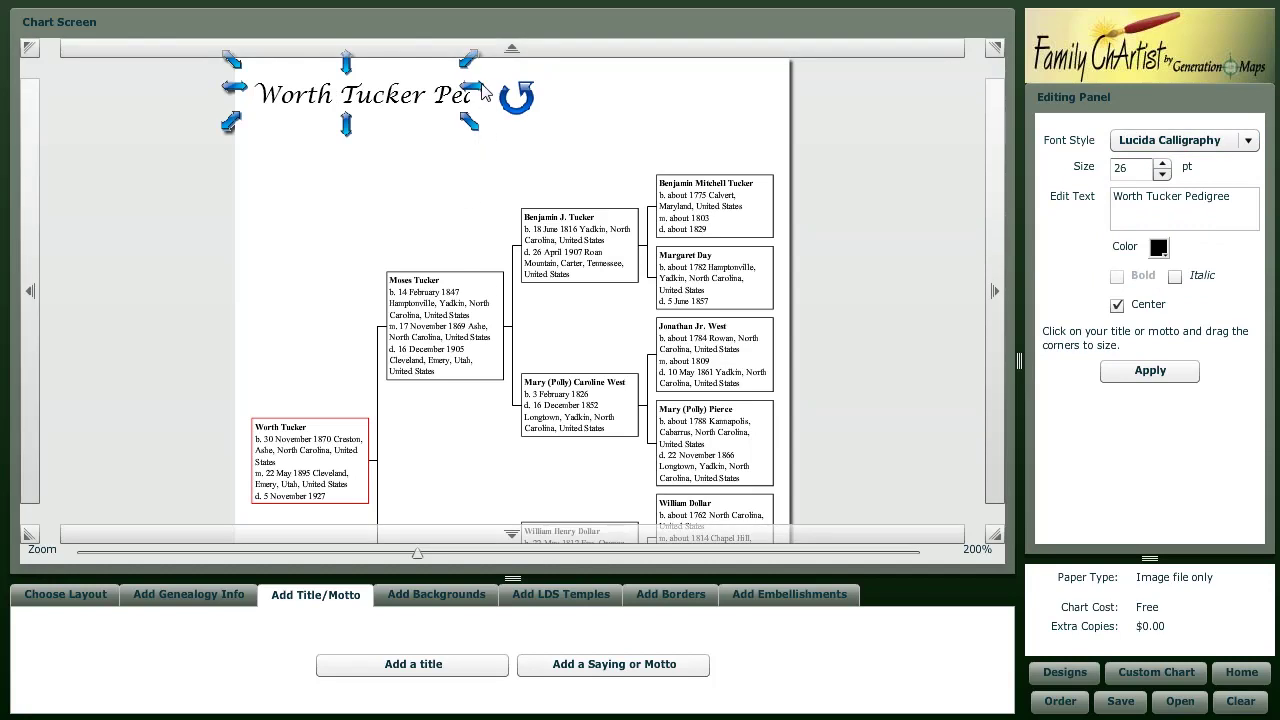
pyautogui.moveTo(486, 90); pyautogui.dragTo(563, 93)
pyautogui.click(459, 215)
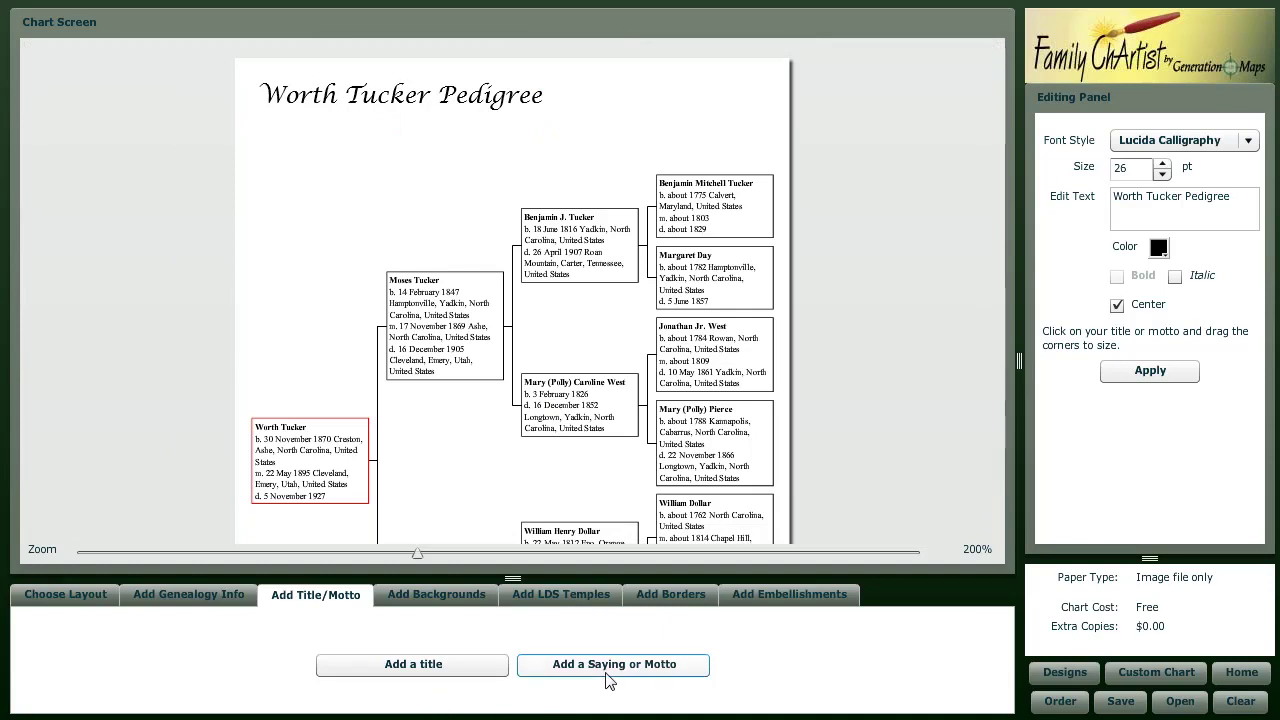
# - Add a trial saying or motto, then delete it so only the title remains
pyautogui.click(645, 668)
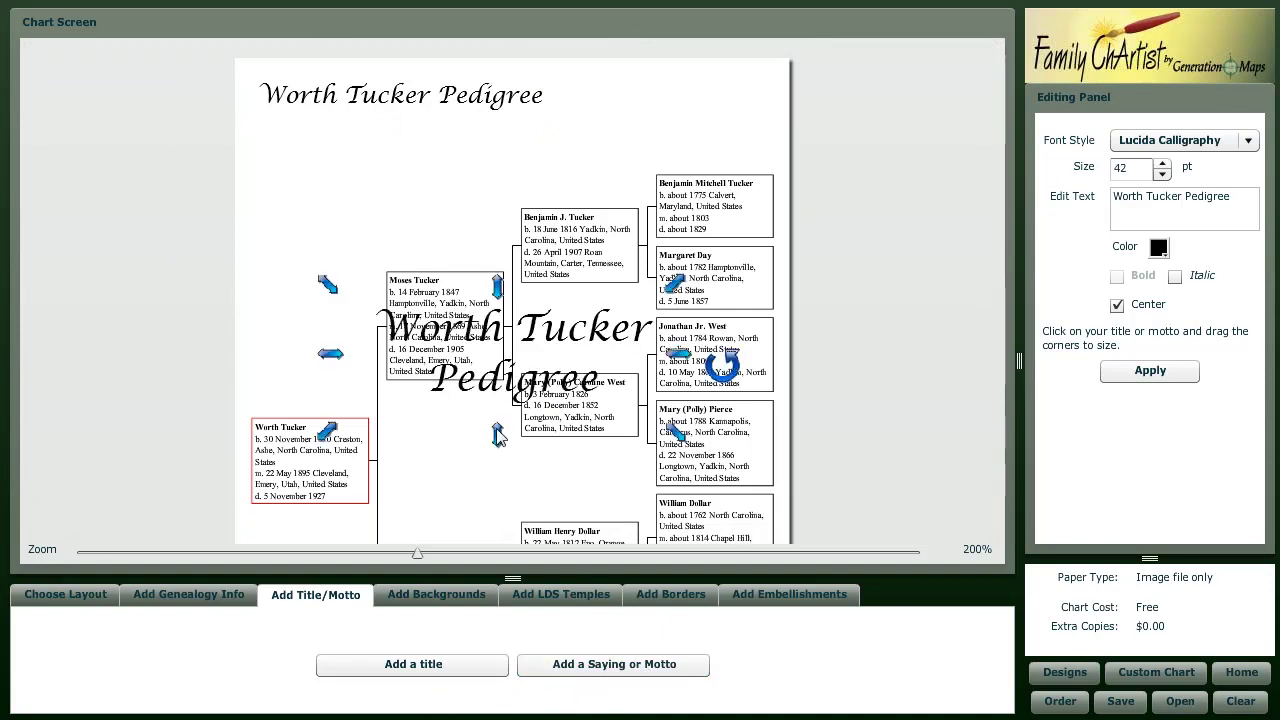
pyautogui.moveTo(552, 358); pyautogui.dragTo(480, 246)
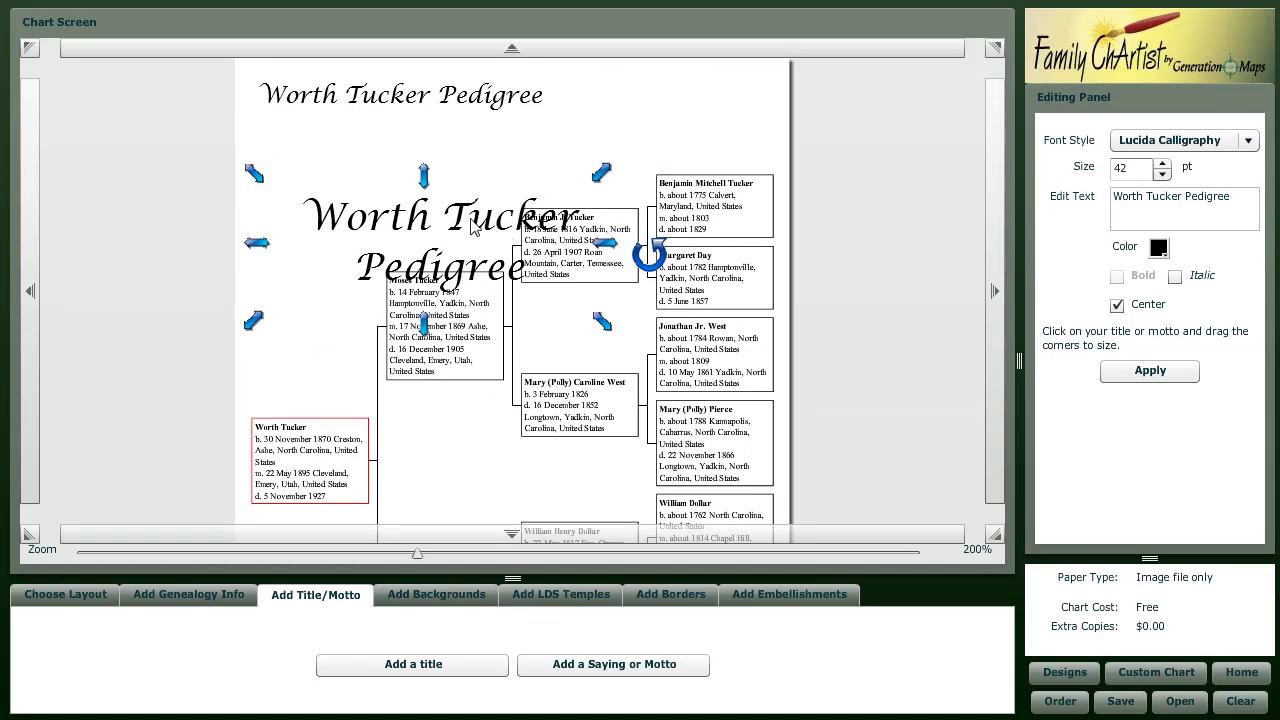
pyautogui.press('Delete')
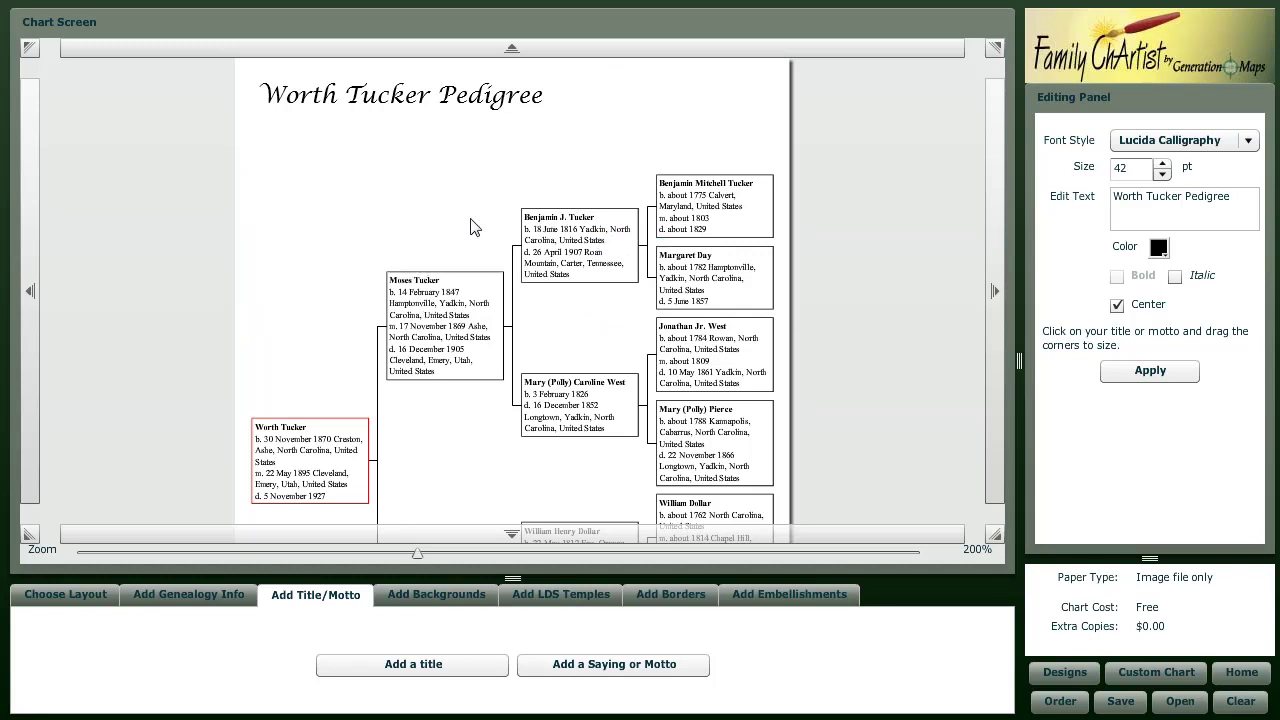
pyautogui.click(436, 596)
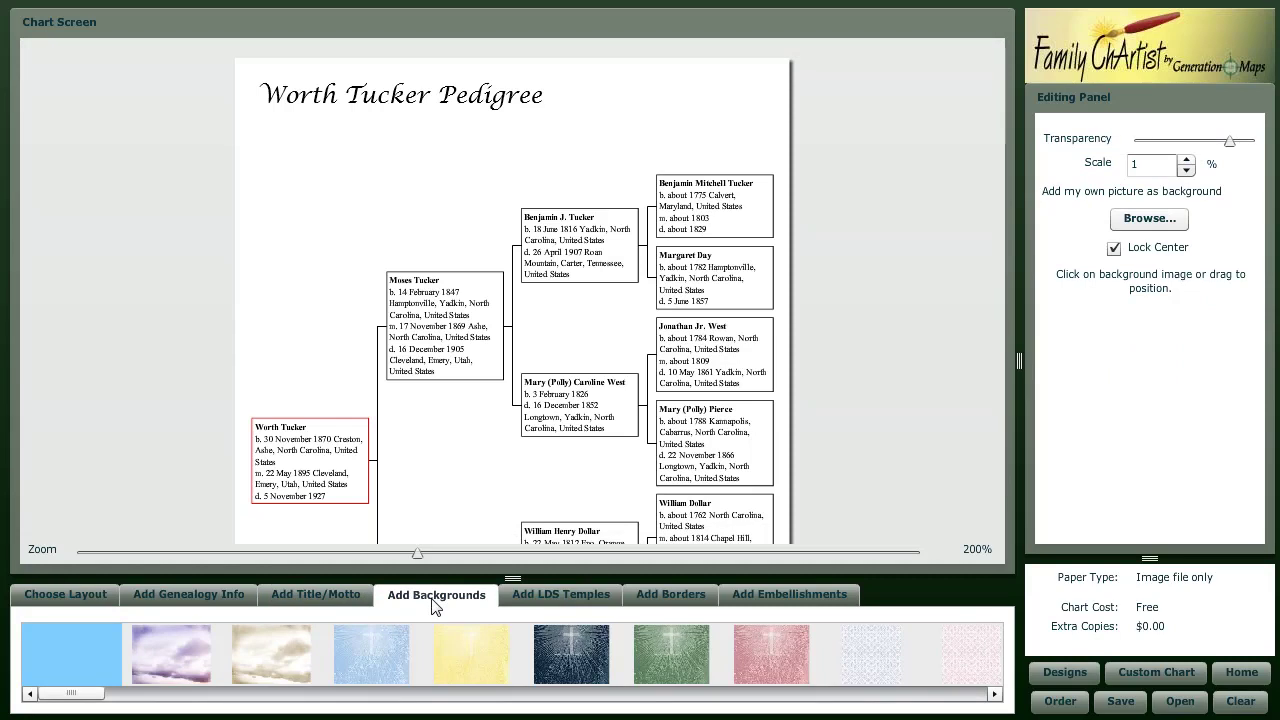
# - Try the floral swirls cream and blue textured chart backgrounds
pyautogui.click(708, 694)
pyautogui.click(737, 694)
pyautogui.click(738, 694)
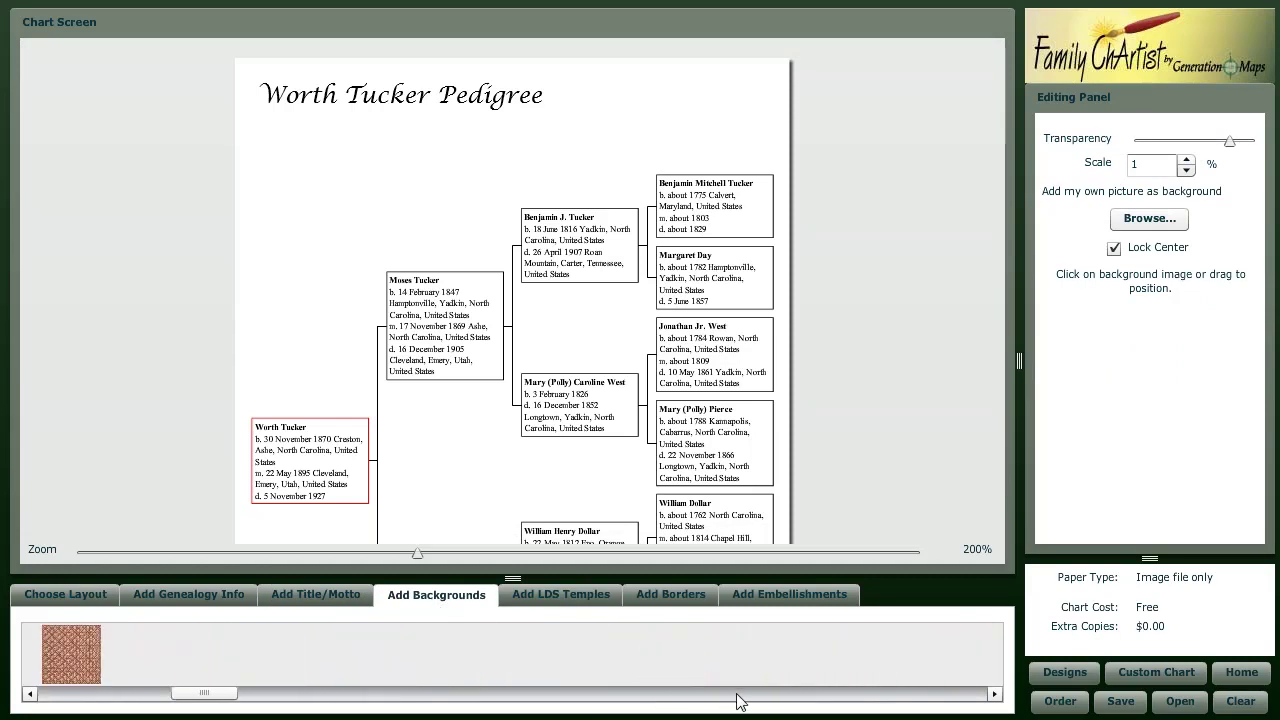
pyautogui.click(781, 662)
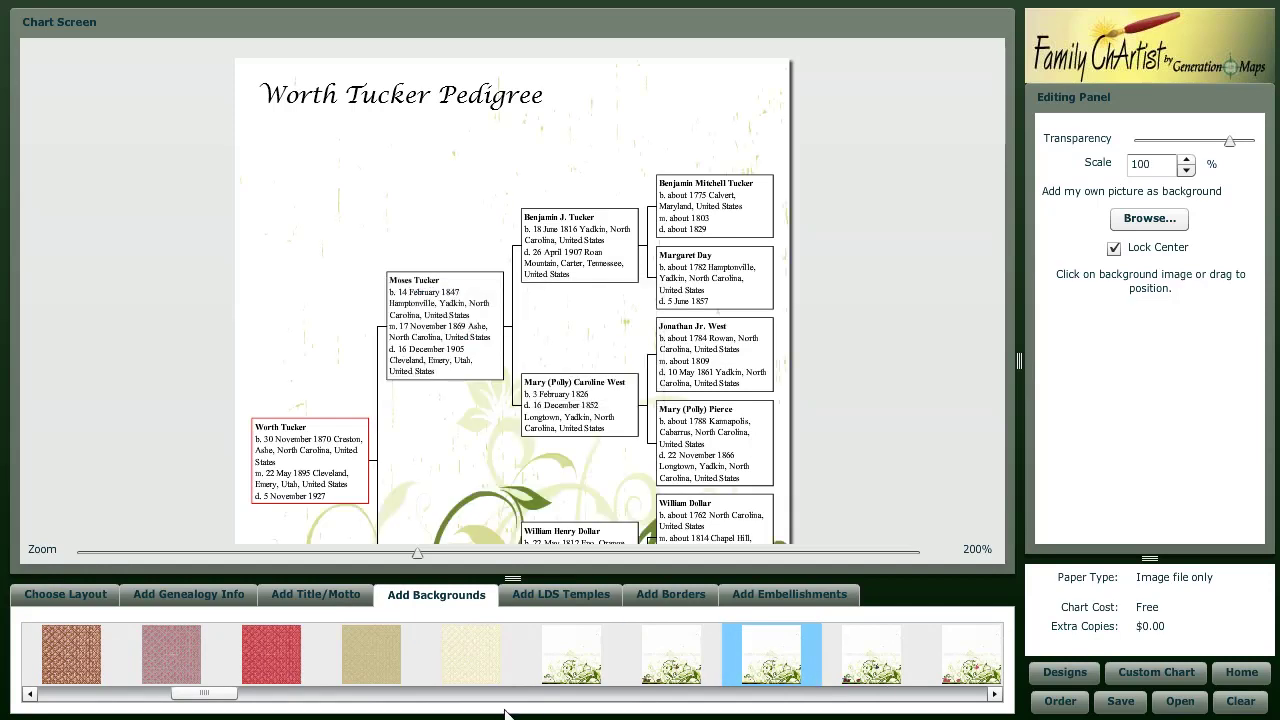
pyautogui.click(632, 697)
pyautogui.click(632, 697)
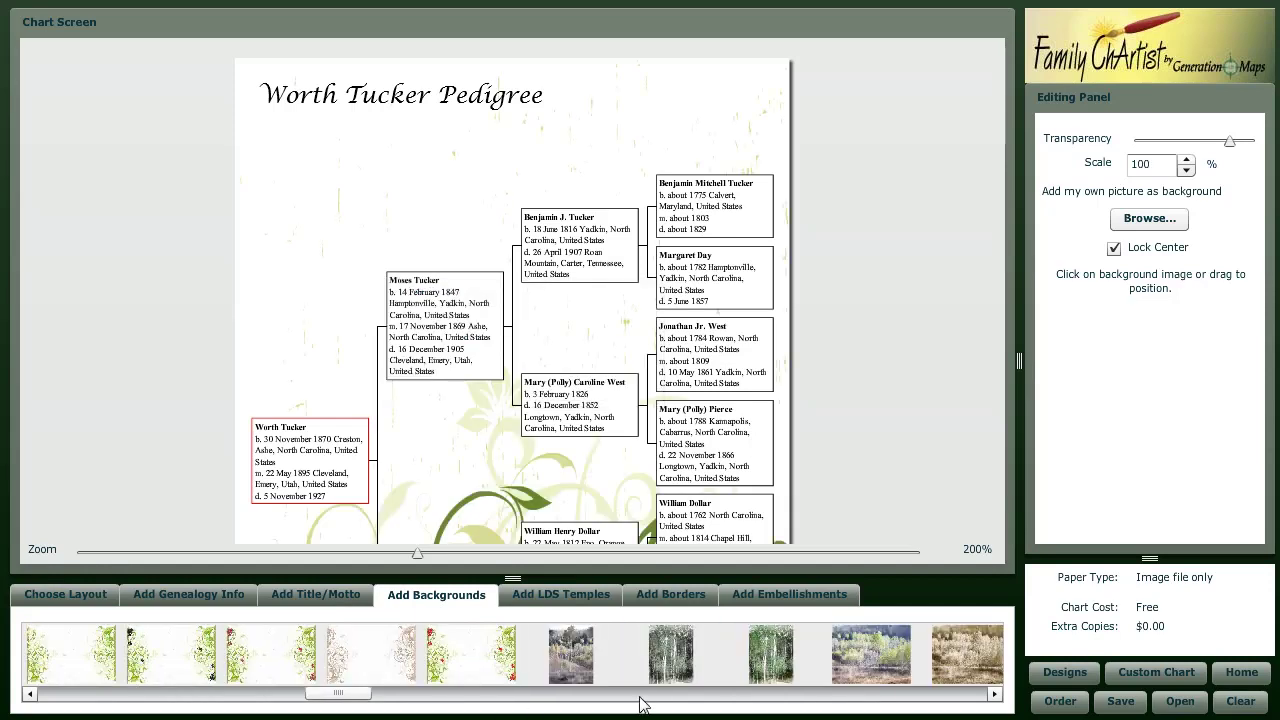
pyautogui.click(632, 697)
pyautogui.click(170, 660)
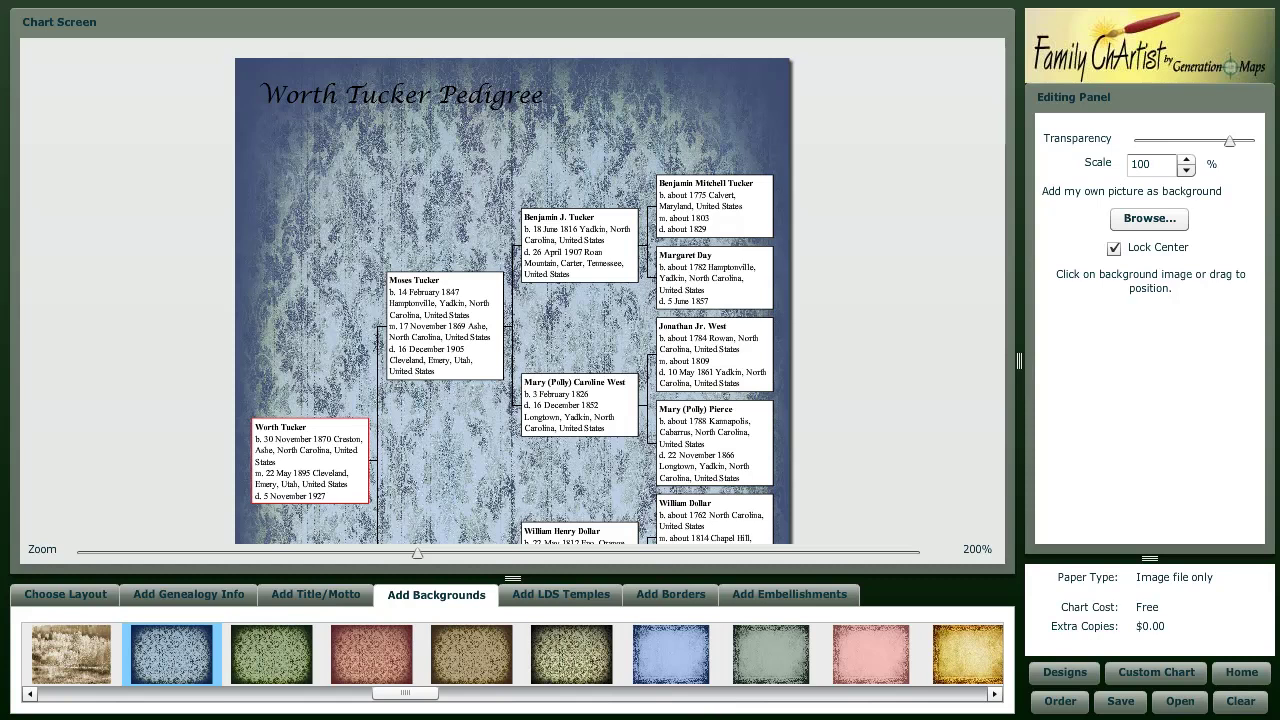
# - Apply the aspen-tree photo background and make it slightly more transparent
pyautogui.moveTo(404, 693); pyautogui.dragTo(370, 693)
pyautogui.click(370, 655)
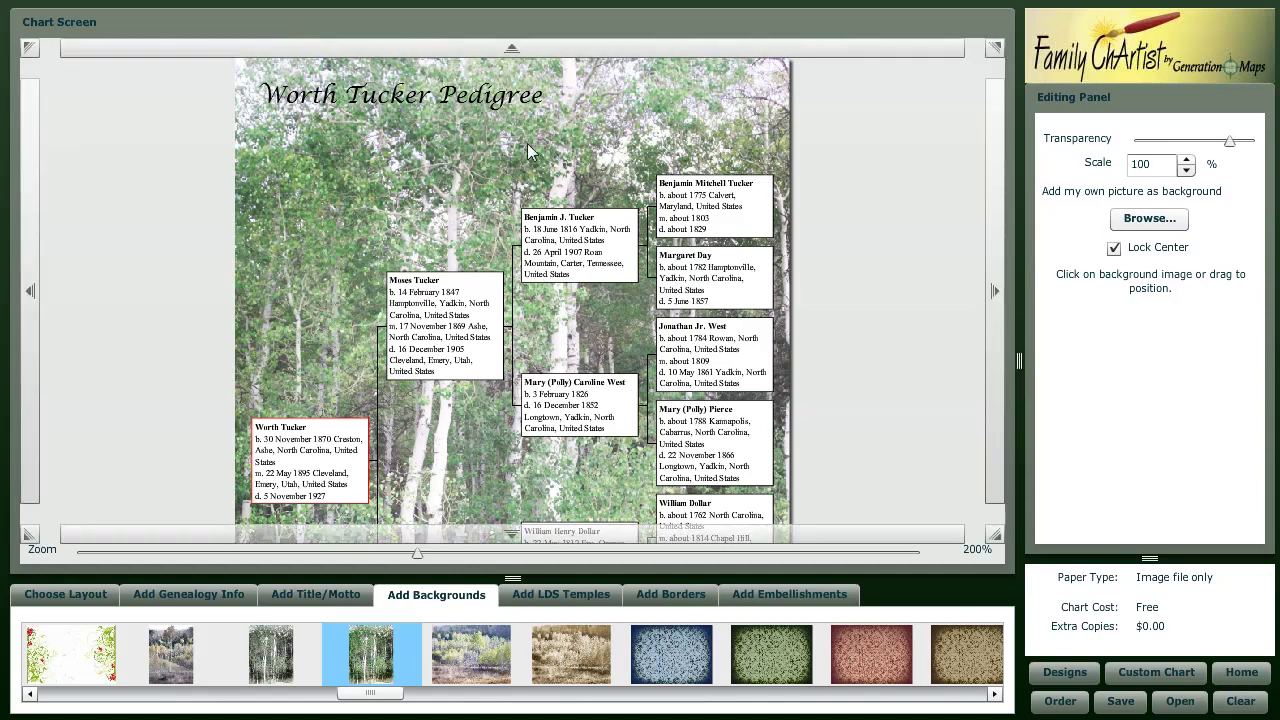
pyautogui.moveTo(1229, 140); pyautogui.dragTo(1184, 144)
# - Try Transparent Box and No Box styles, then return to White Box
pyautogui.click(55, 596)
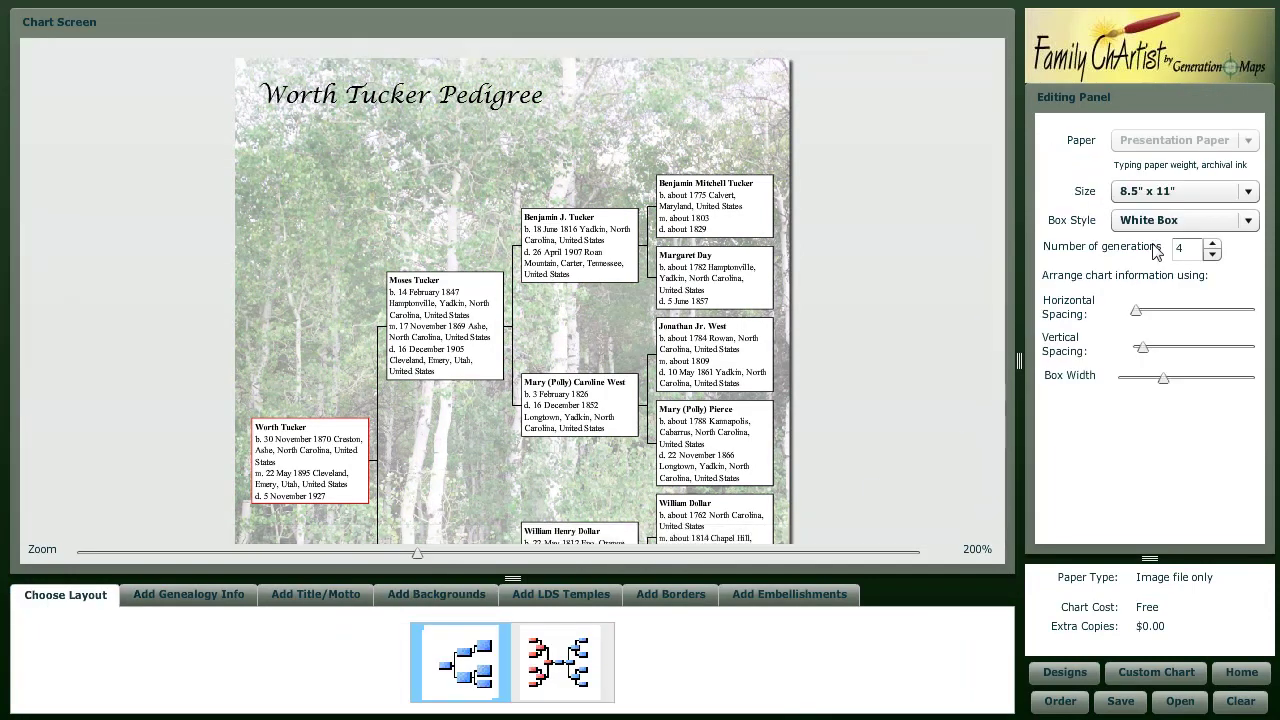
pyautogui.click(1246, 222)
pyautogui.click(1216, 262)
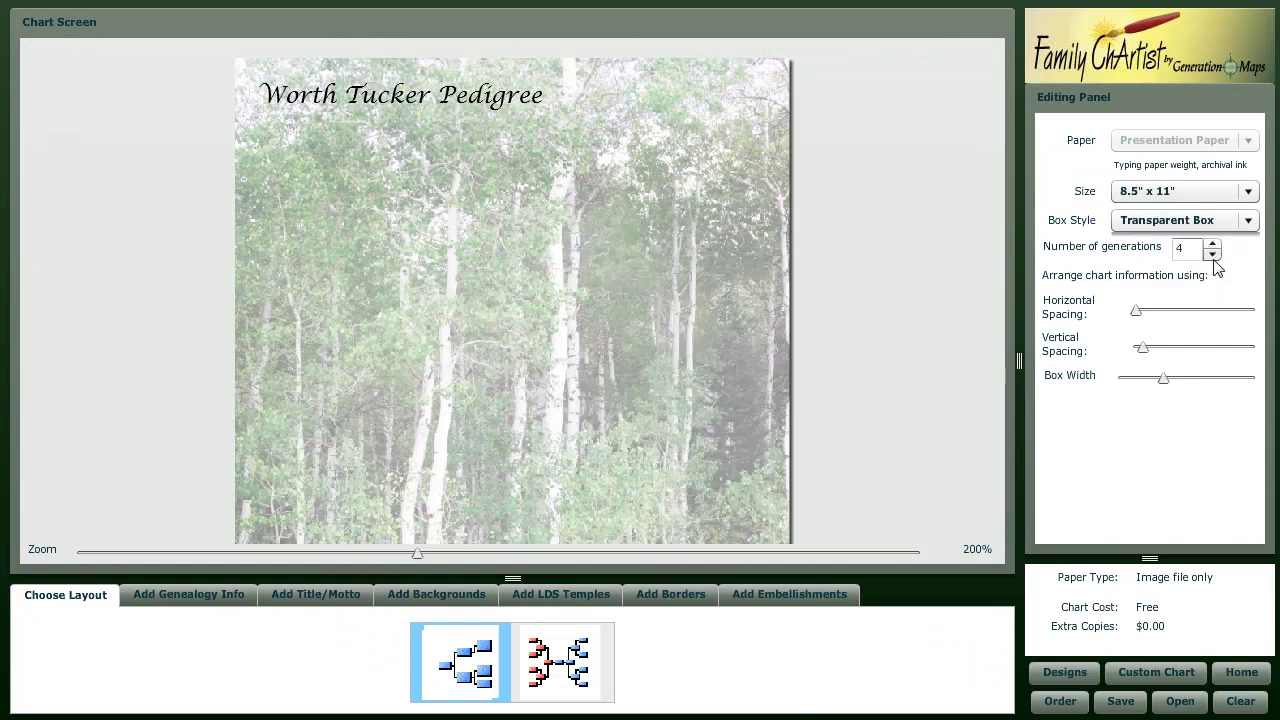
pyautogui.click(1190, 221)
pyautogui.click(1194, 238)
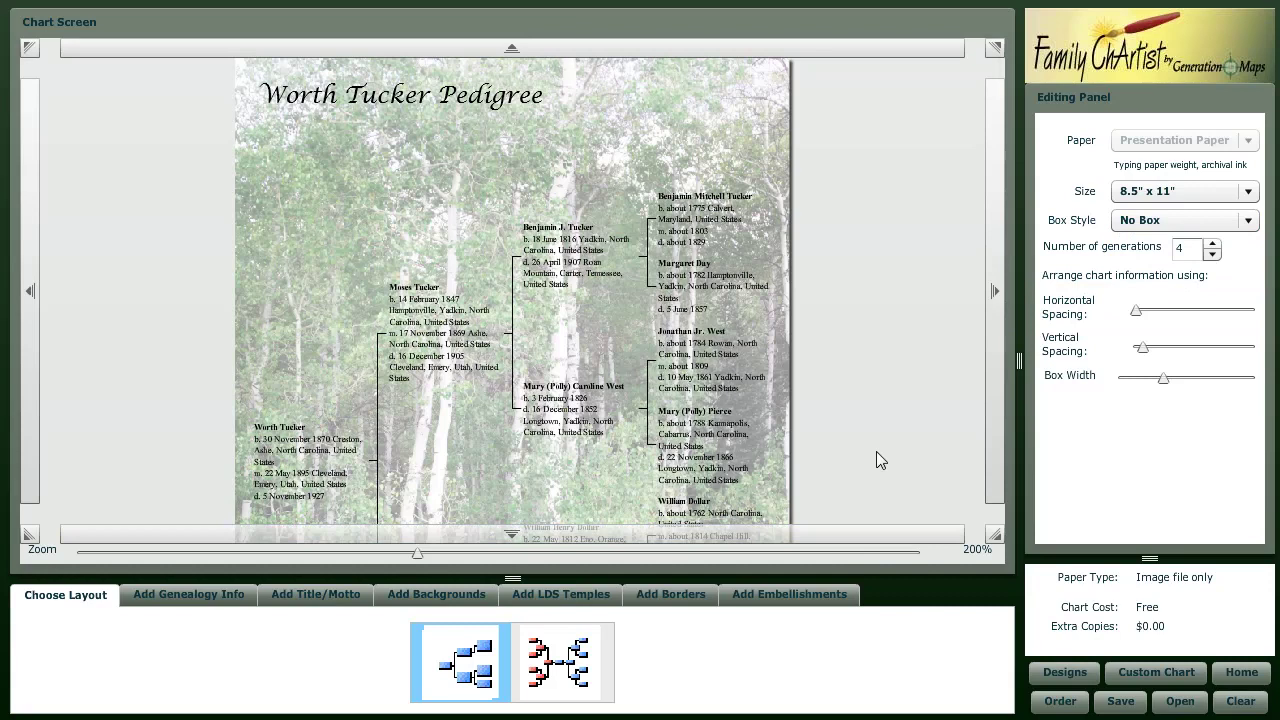
pyautogui.click(1185, 221)
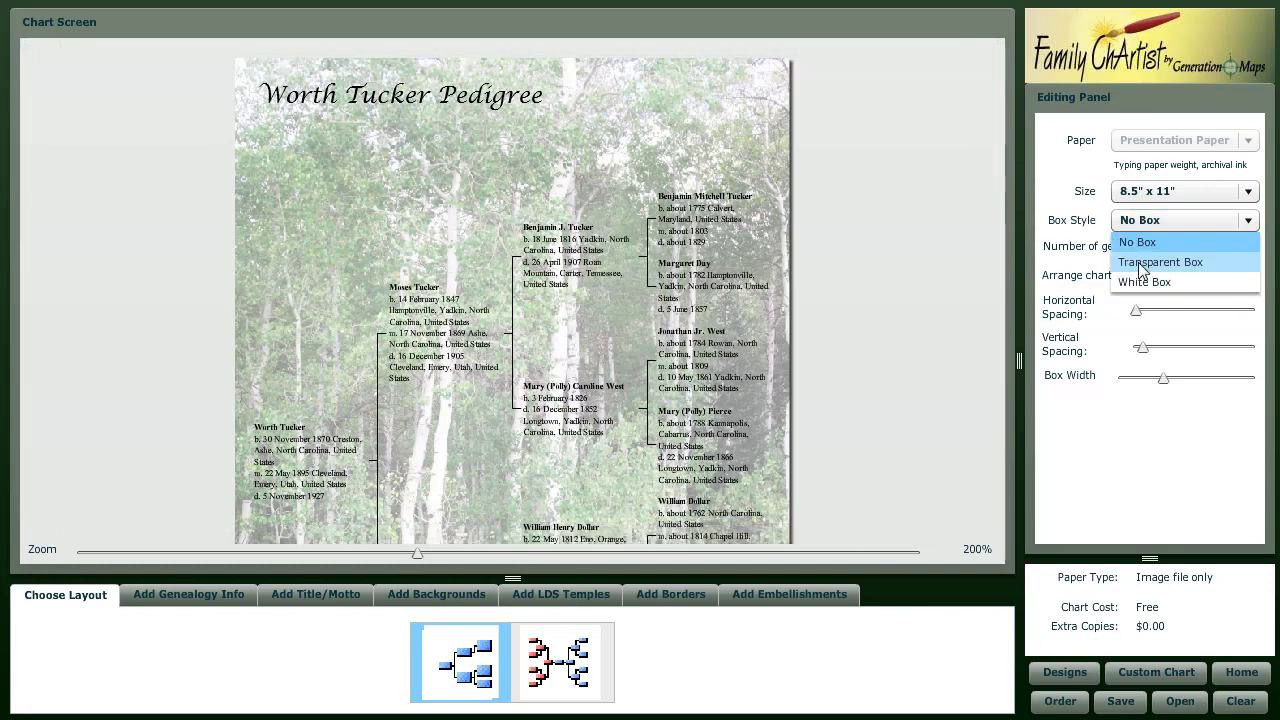
pyautogui.click(1141, 282)
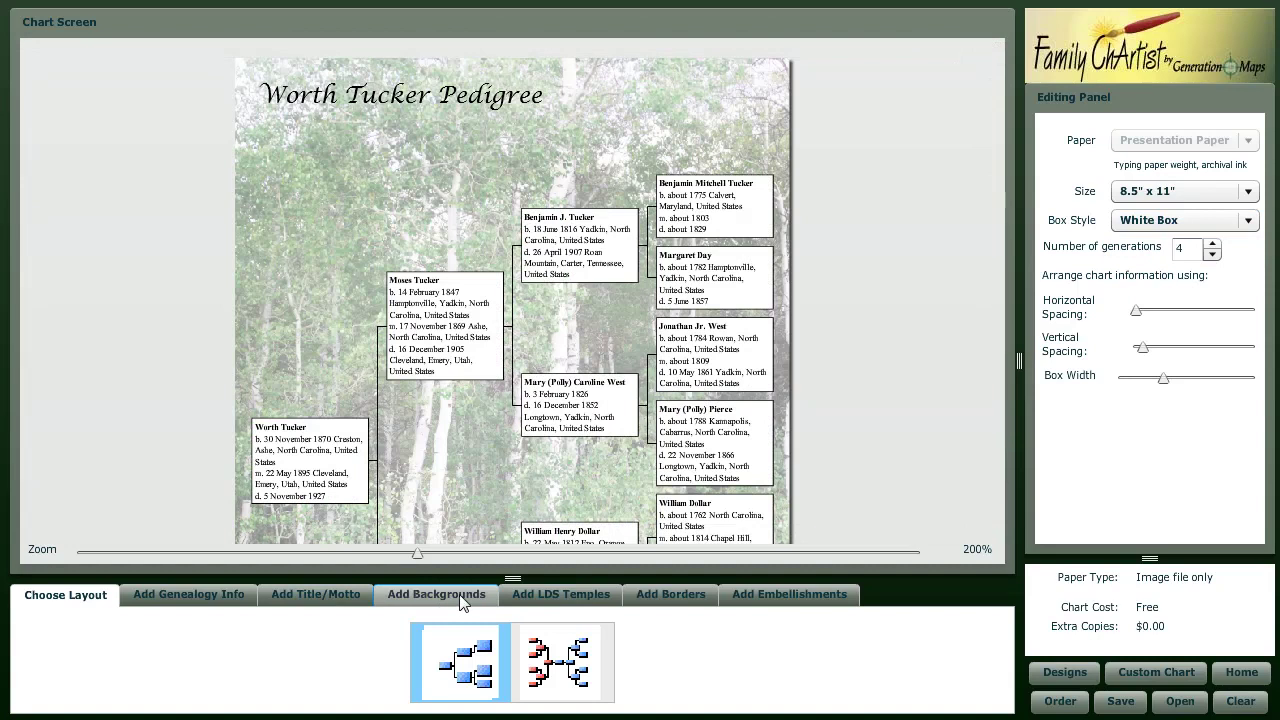
# - Add the third LDS temple picture to the chart
pyautogui.click(545, 597)
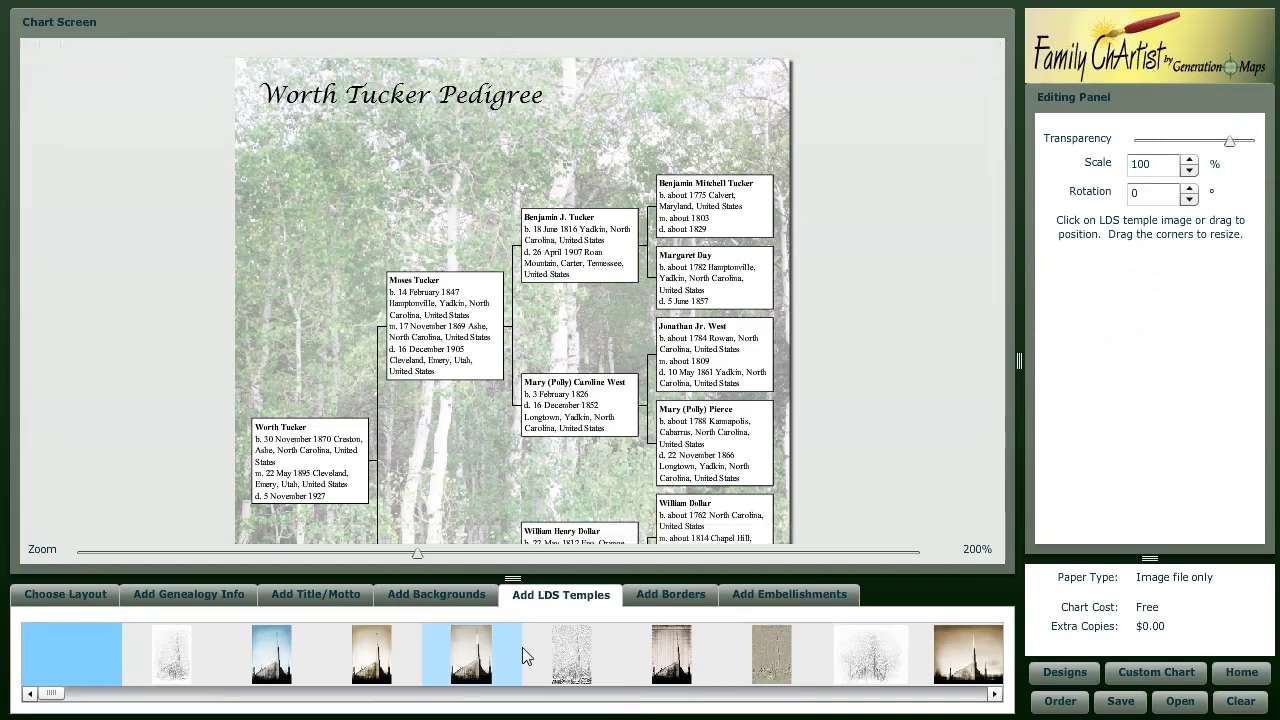
pyautogui.click(523, 694)
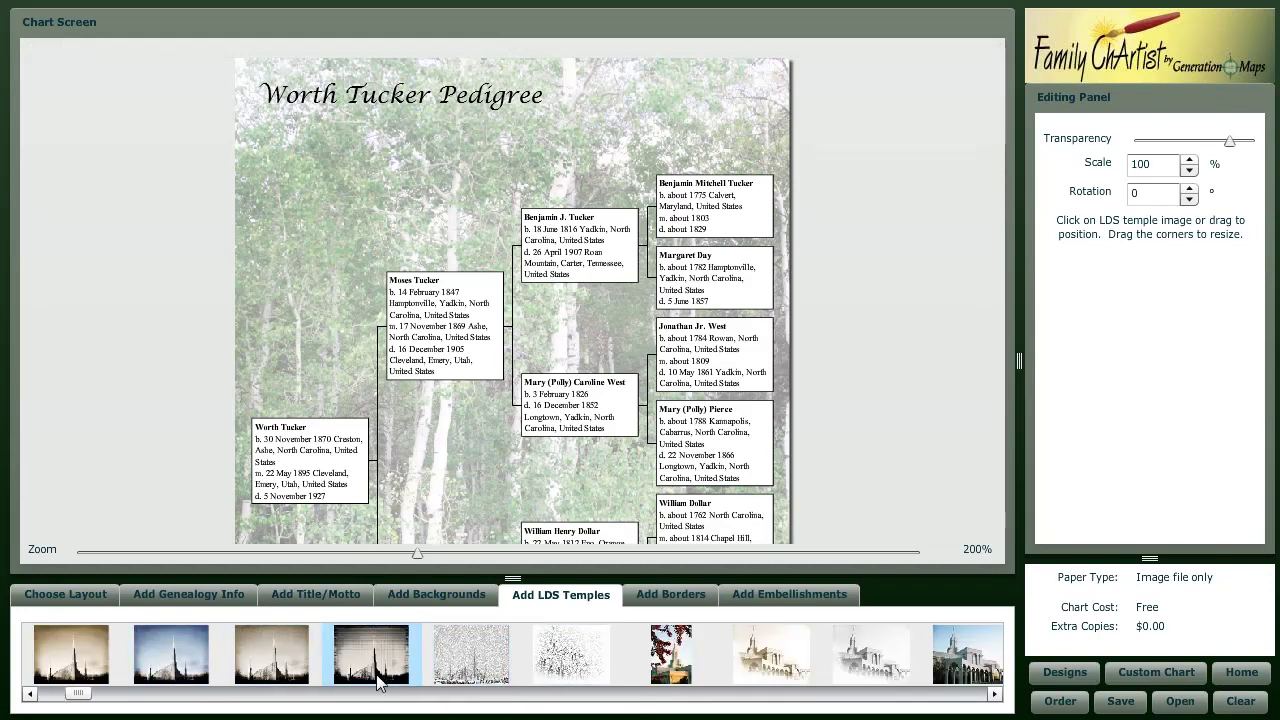
pyautogui.click(298, 671)
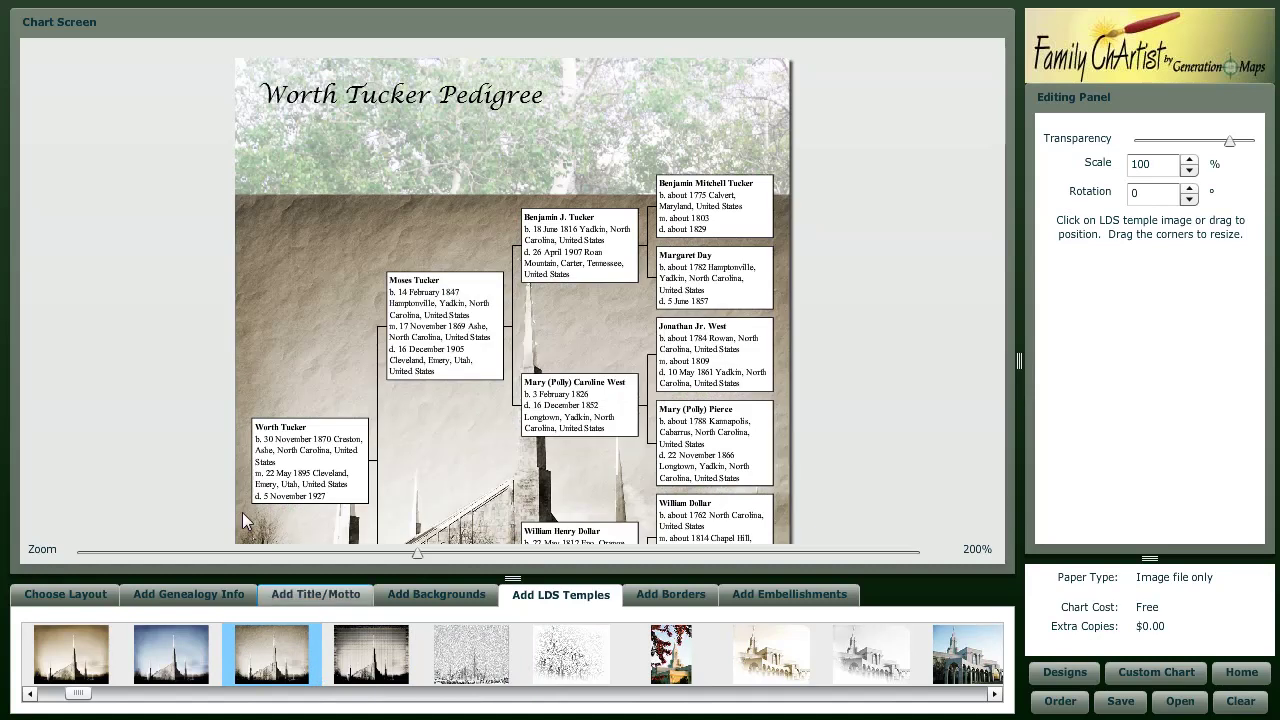
# - Scale the temple picture to 25% and move it to the top-left under the title
pyautogui.click(428, 240)
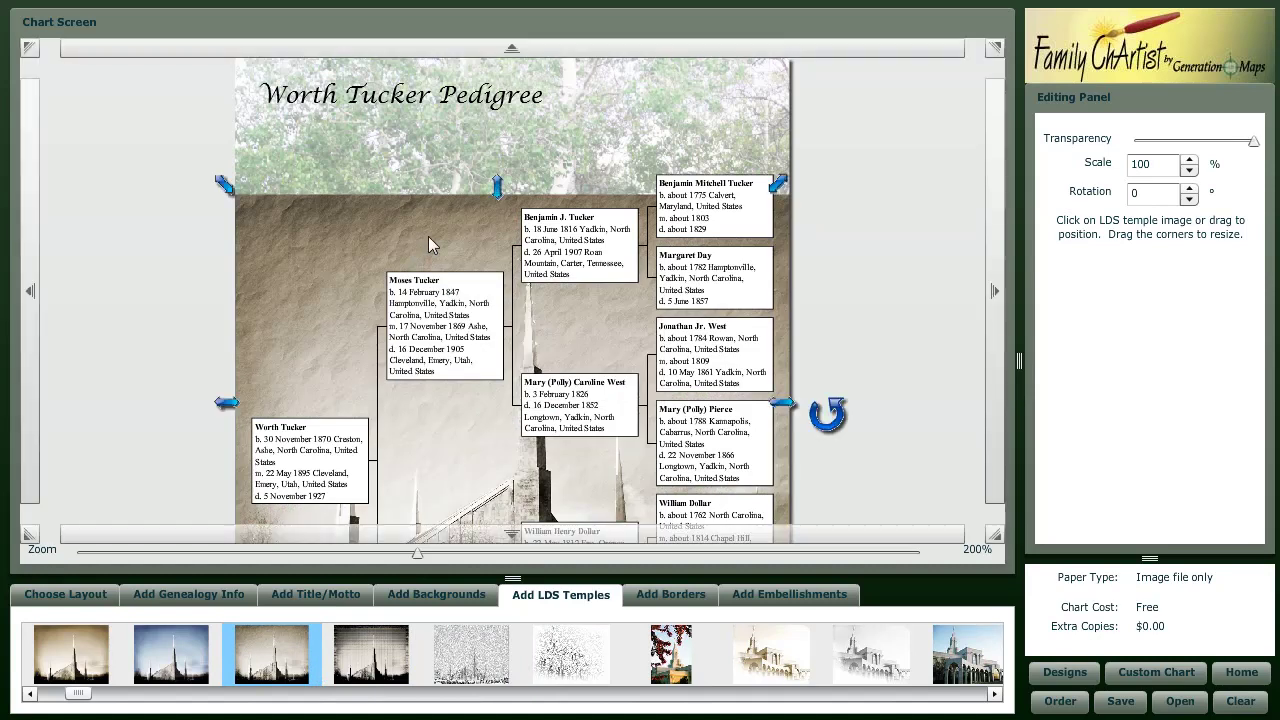
pyautogui.doubleClick(1150, 163)
pyautogui.write('25')
pyautogui.press('Return')
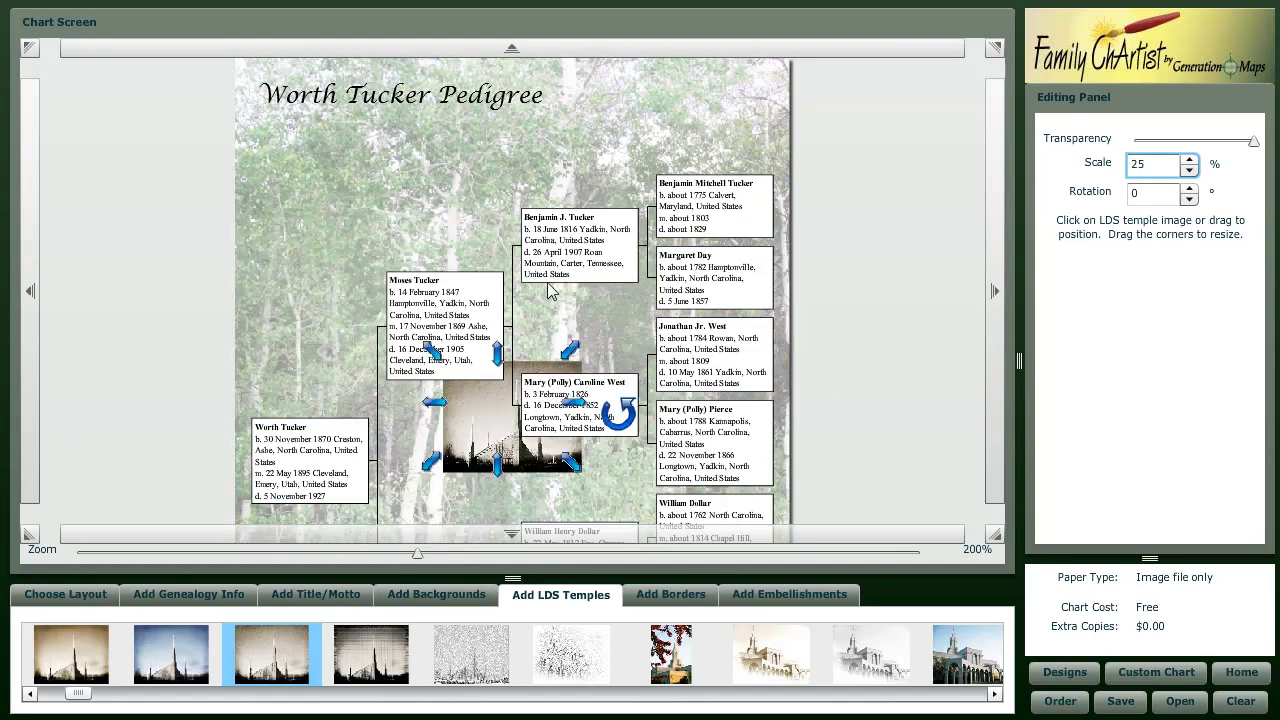
pyautogui.moveTo(484, 436); pyautogui.dragTo(296, 214)
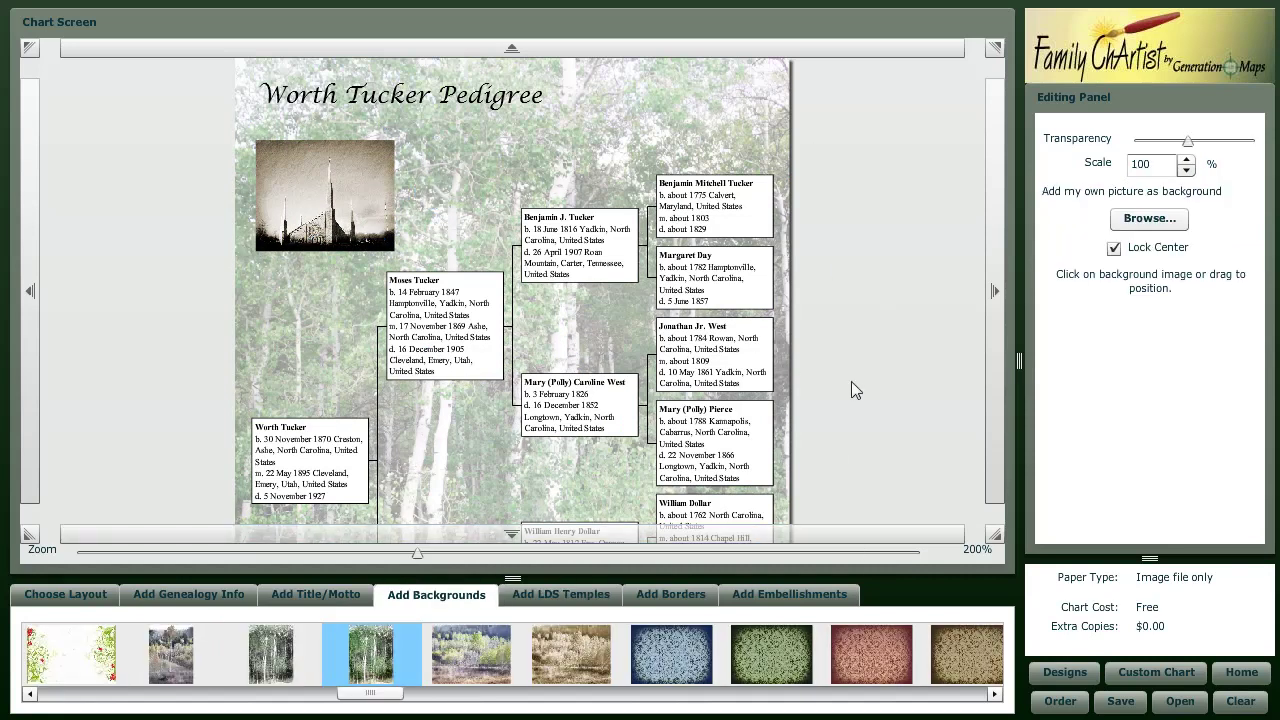
pyautogui.click(362, 250)
# - Delete the temple picture and show the embellishments gallery via the borders collection
pyautogui.press('Delete')
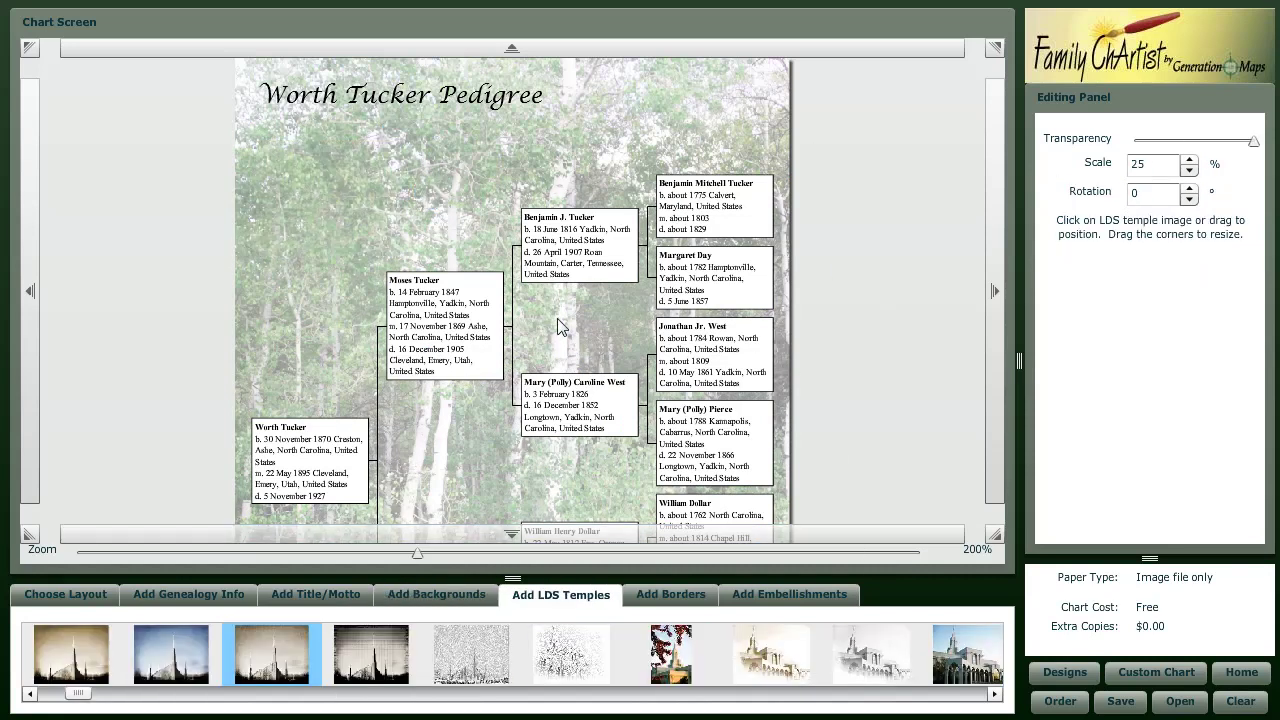
pyautogui.click(645, 597)
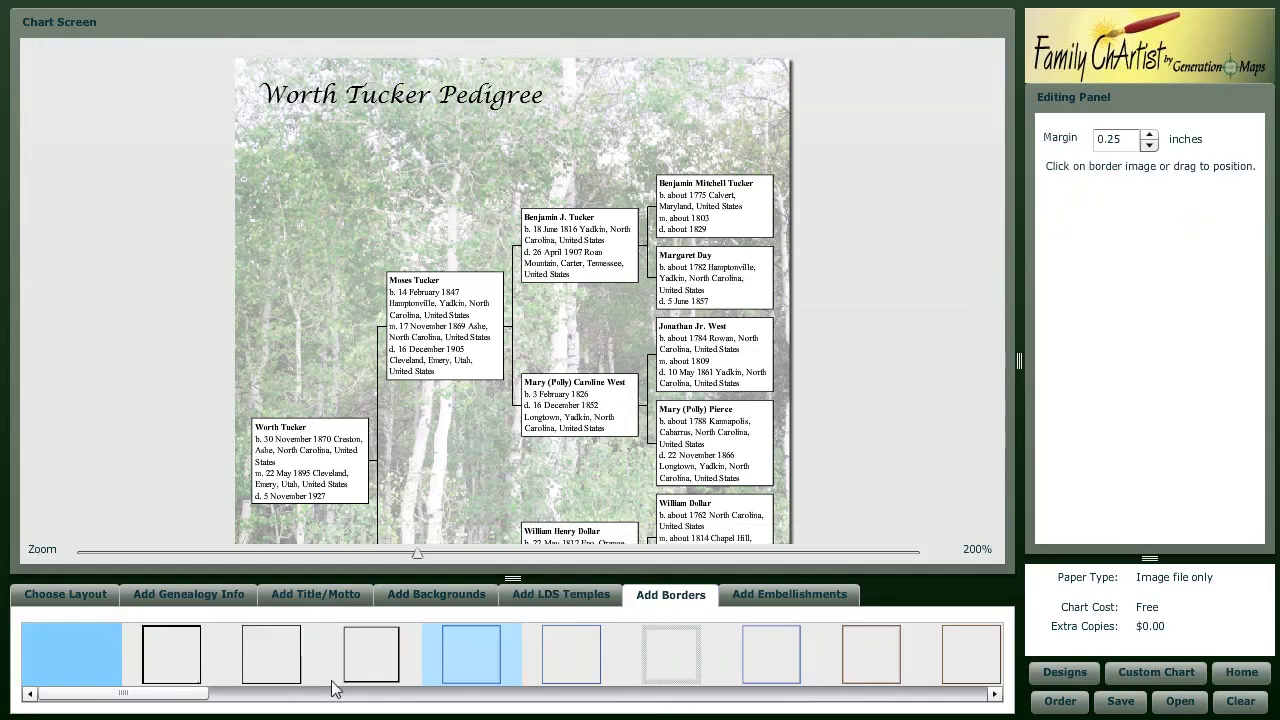
pyautogui.click(805, 603)
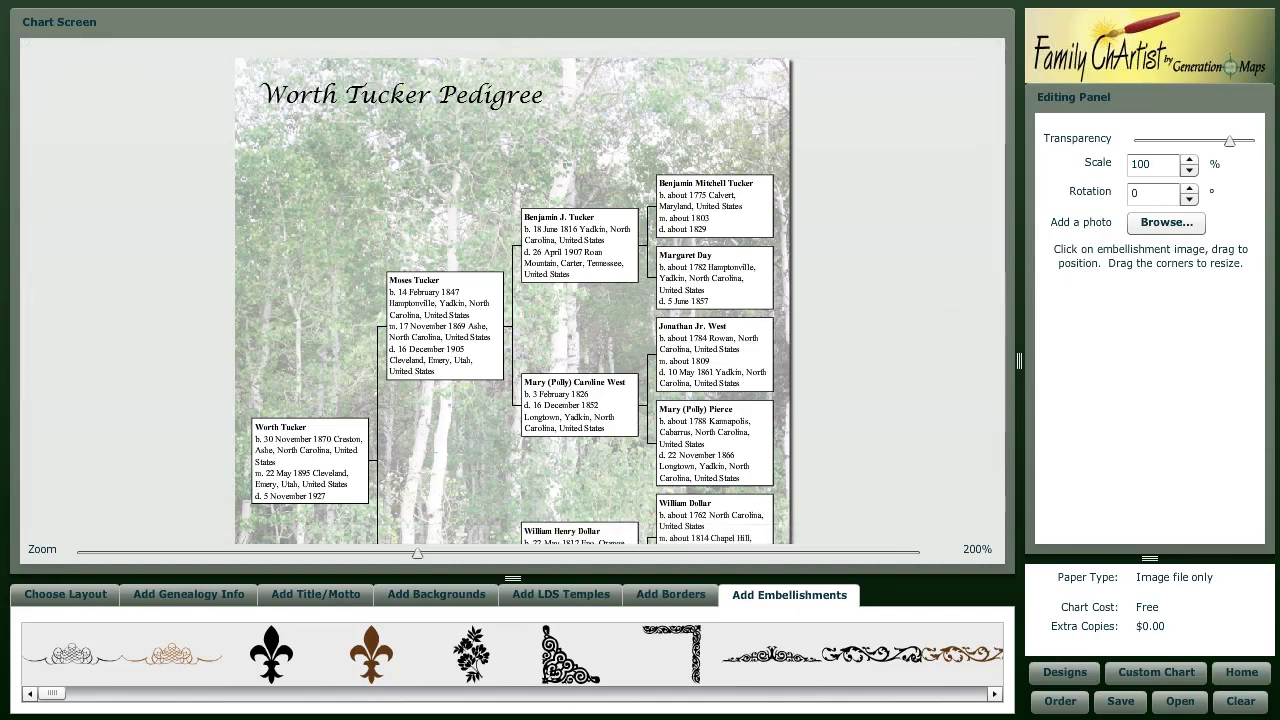
# - Place the Floral Swirls Corner Olive at the top-left corner with high transparency
pyautogui.click(456, 694)
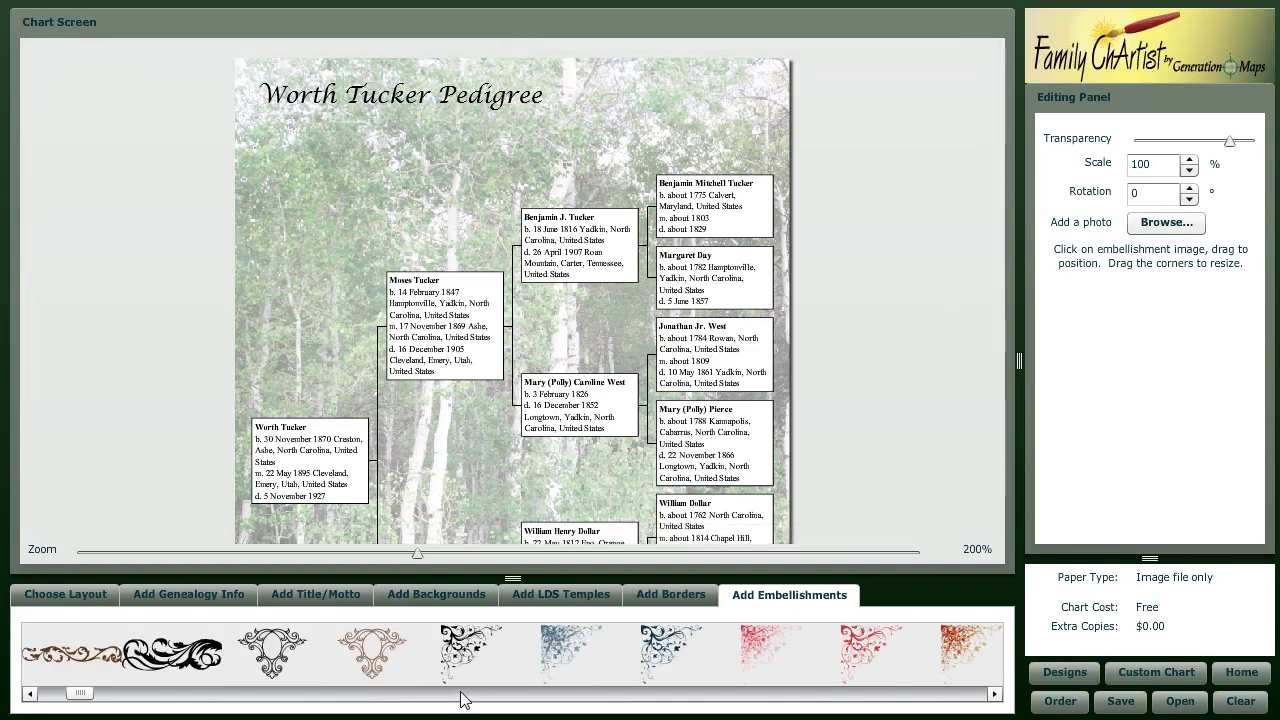
pyautogui.click(482, 695)
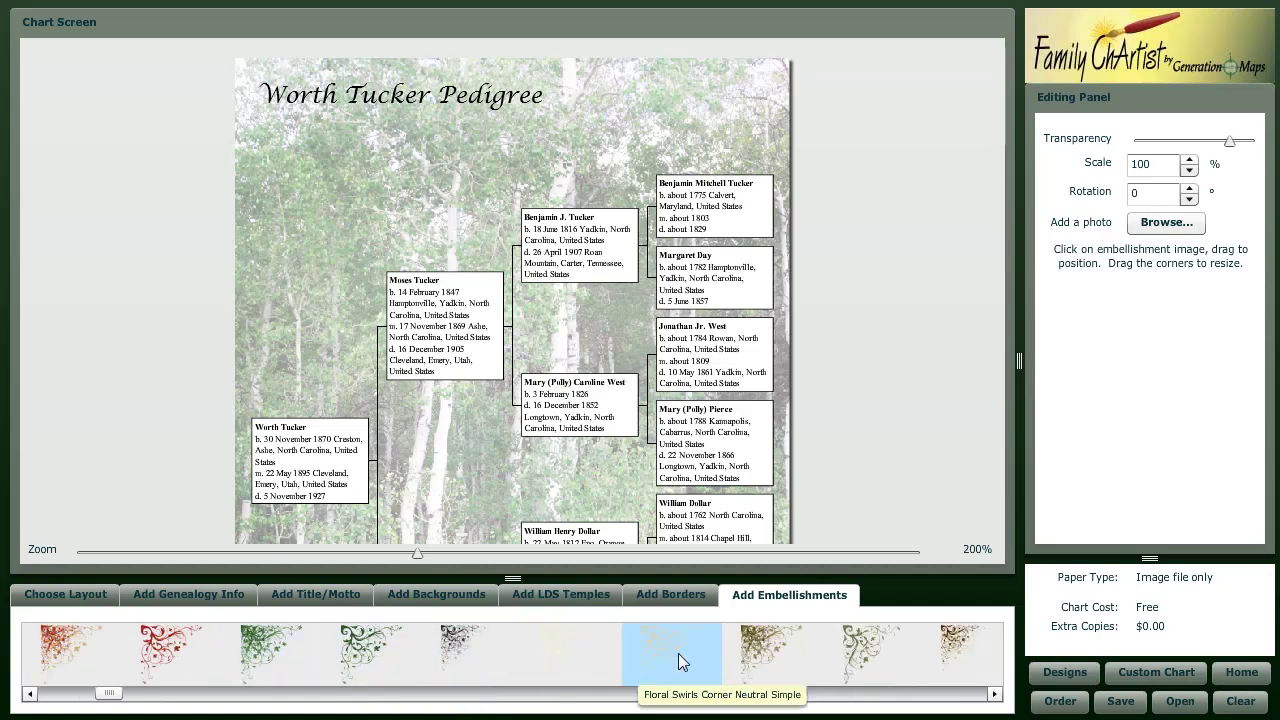
pyautogui.moveTo(758, 654); pyautogui.dragTo(355, 173)
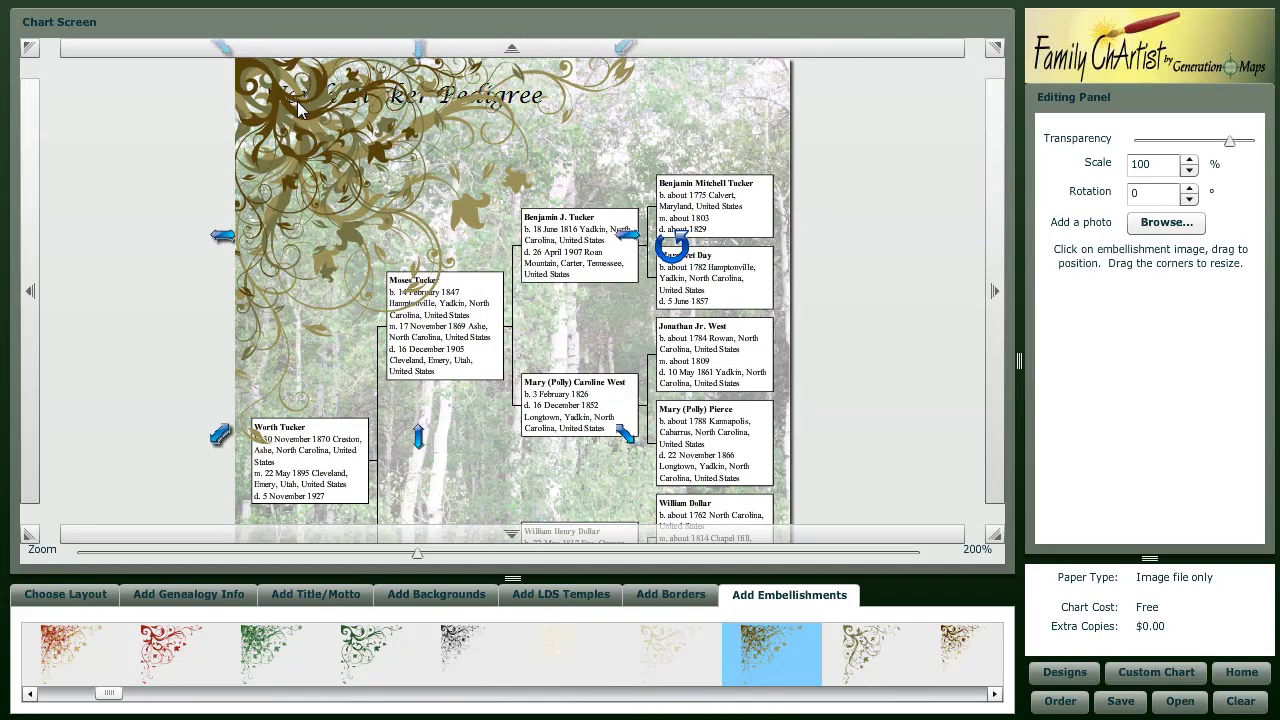
pyautogui.click(1154, 142)
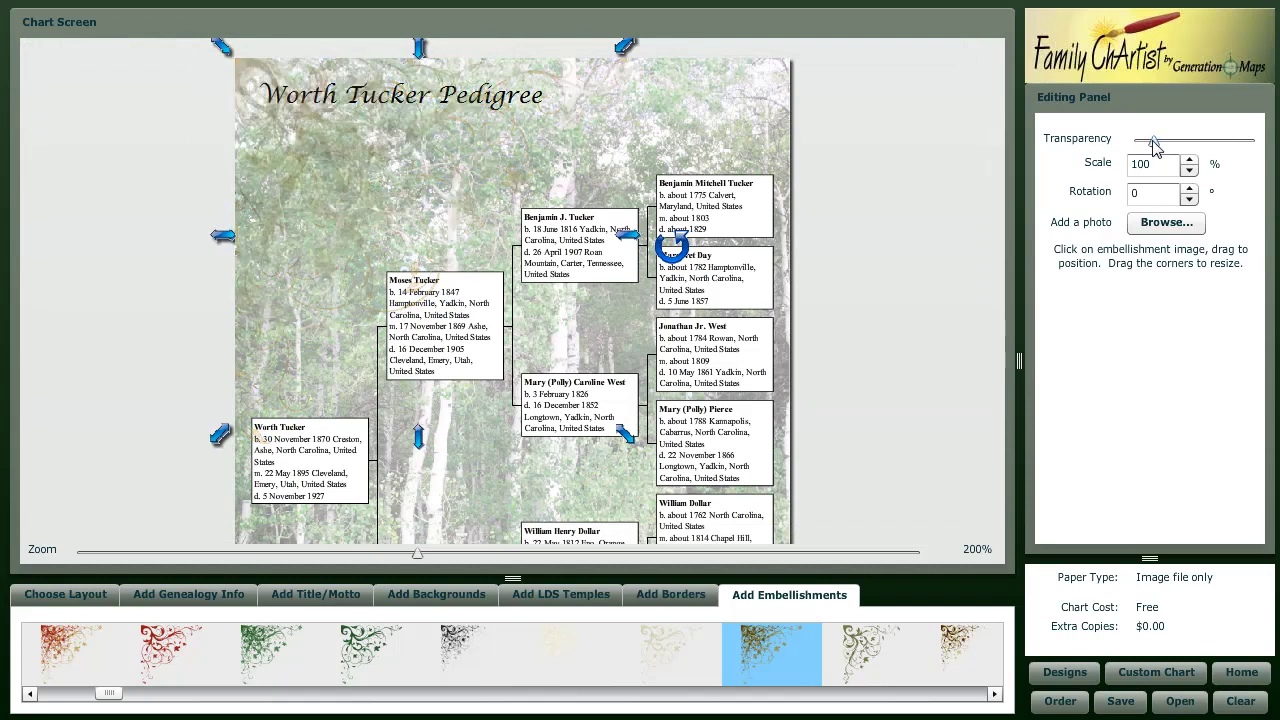
pyautogui.moveTo(1156, 142); pyautogui.dragTo(1171, 142)
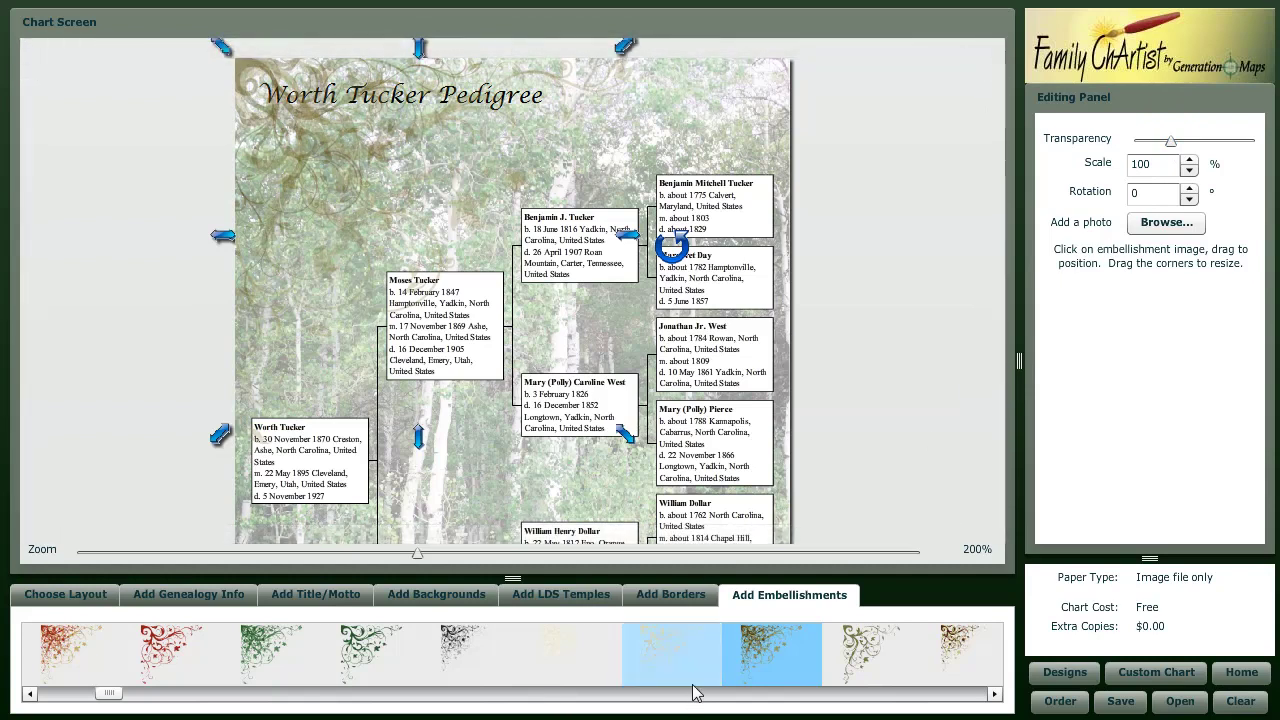
# - Remove an extra flourish accidentally added to the chart
pyautogui.click(672, 655)
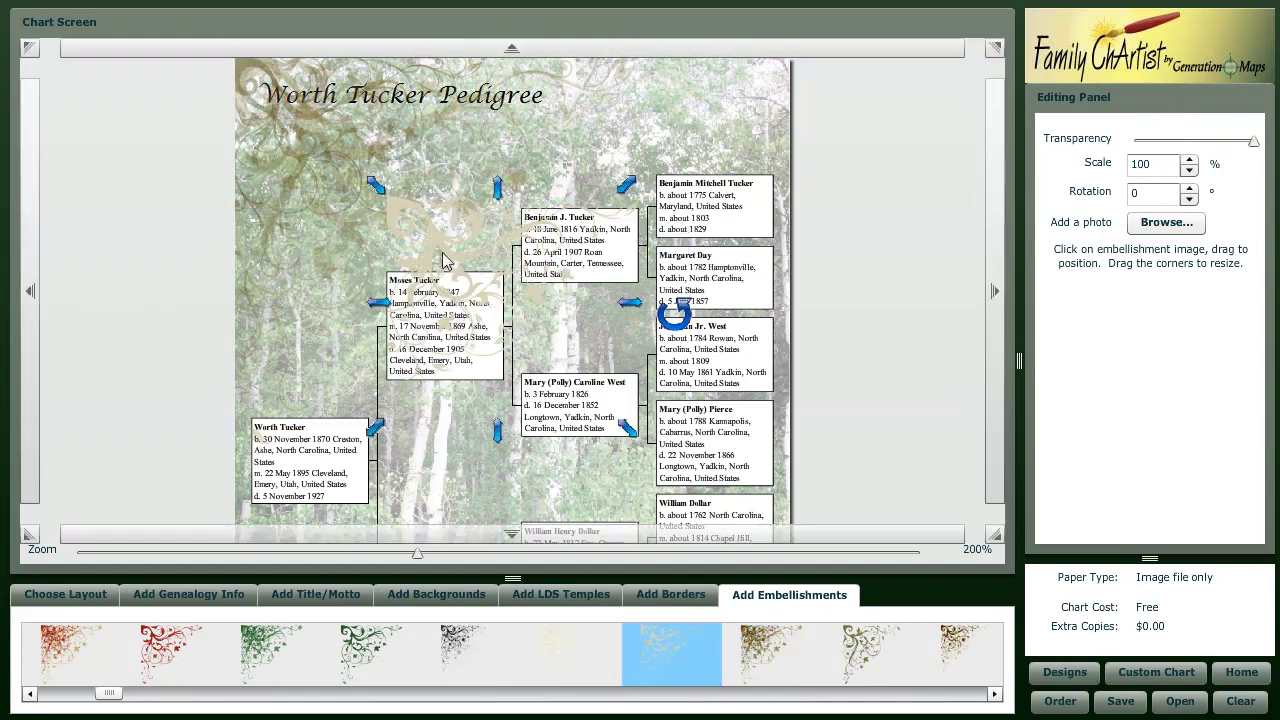
pyautogui.press('Delete')
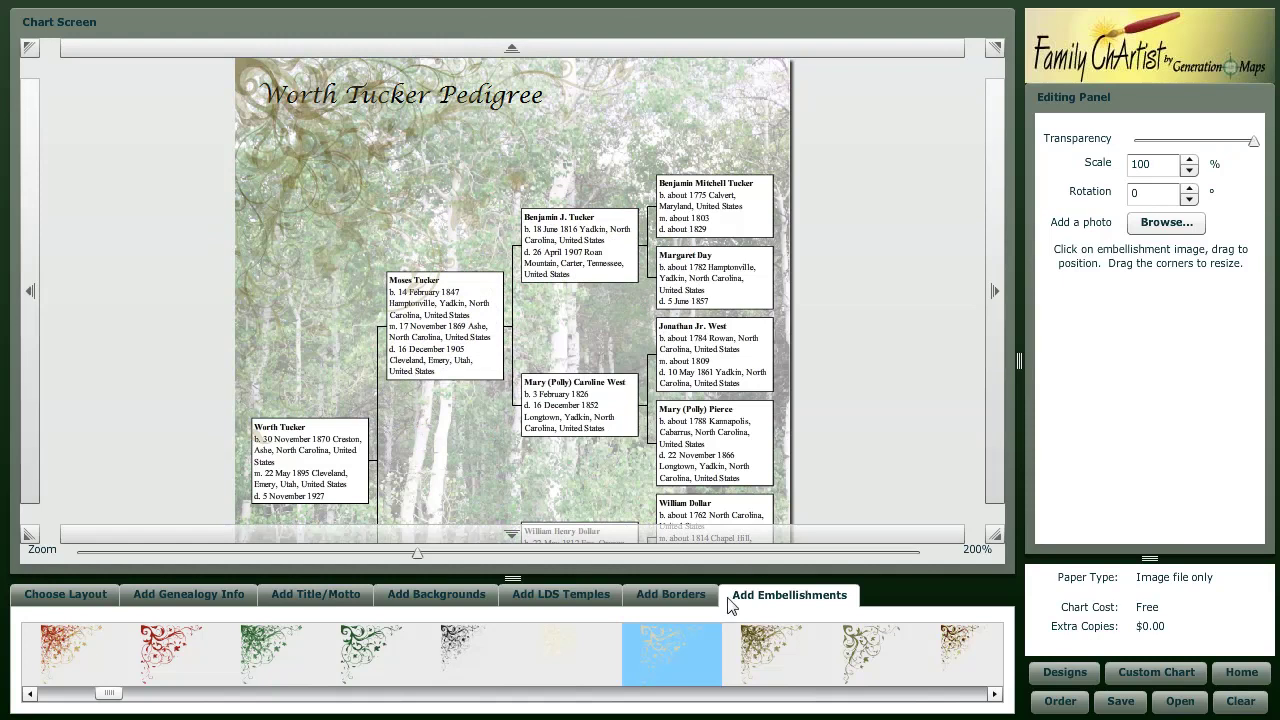
pyautogui.click(707, 693)
pyautogui.click(707, 693)
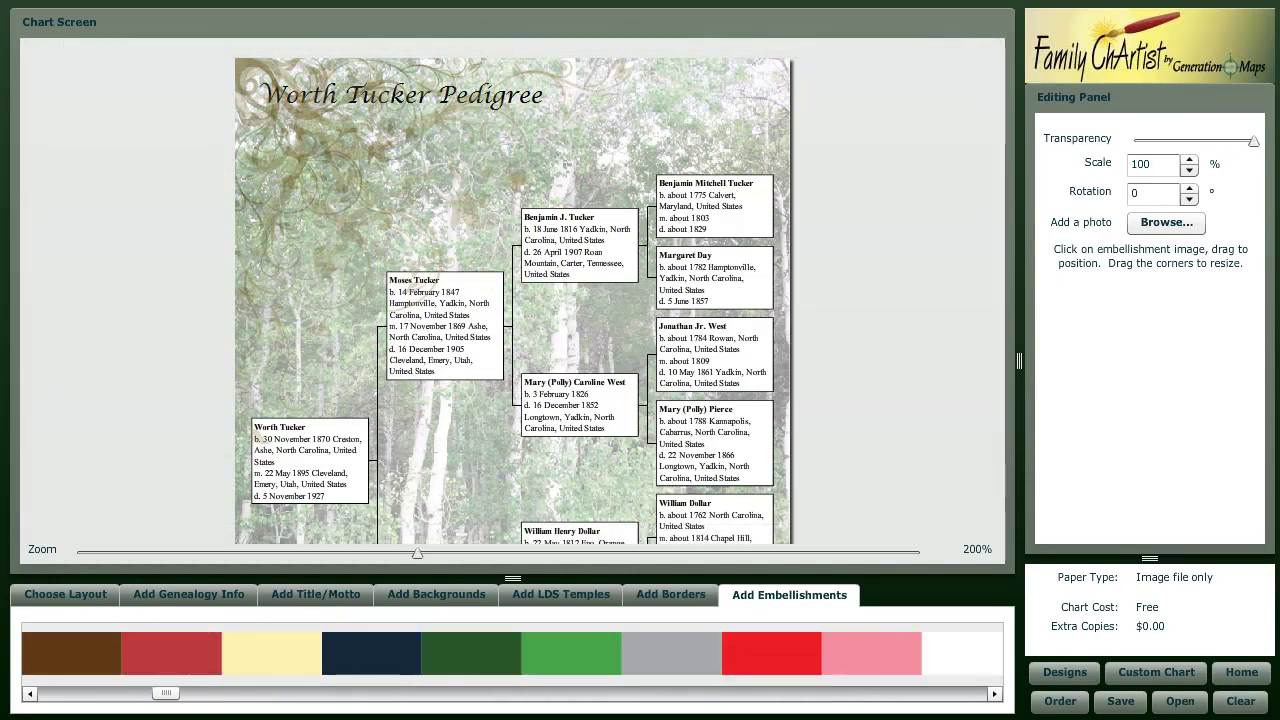
pyautogui.click(470, 660)
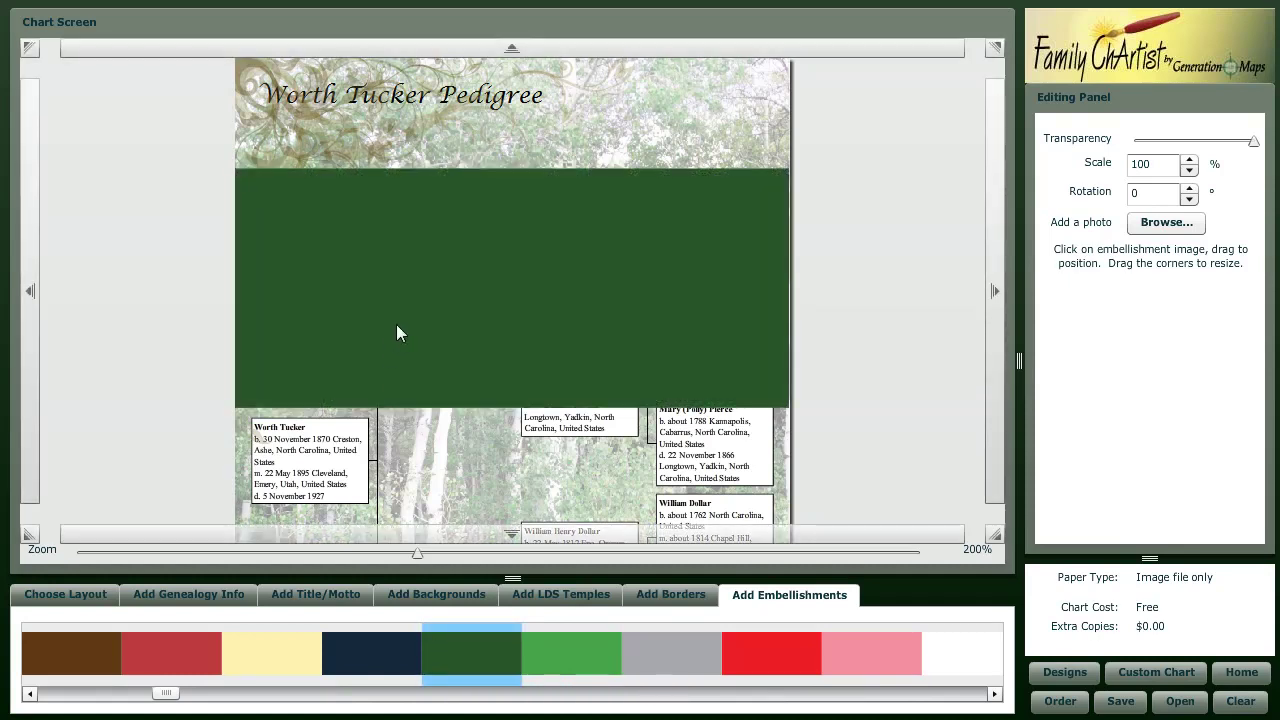
pyautogui.moveTo(398, 323); pyautogui.dragTo(411, 420)
pyautogui.moveTo(797, 371); pyautogui.dragTo(352, 420)
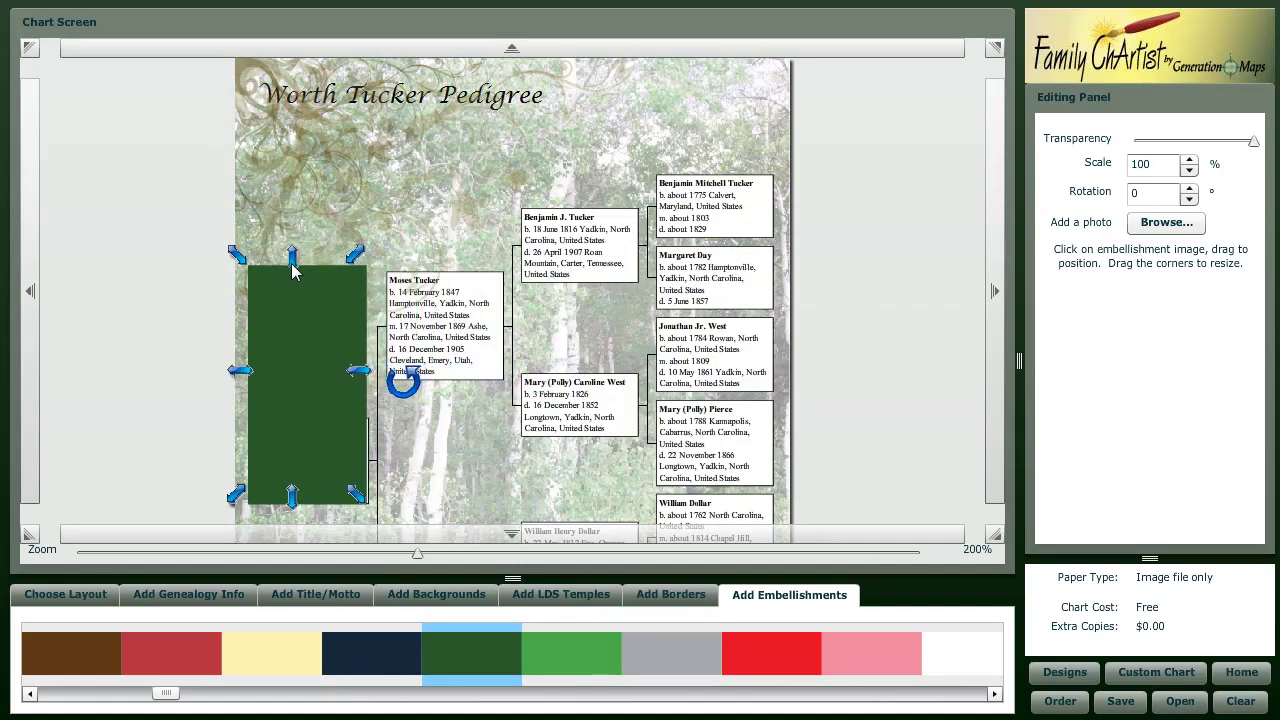
pyautogui.moveTo(294, 262); pyautogui.dragTo(327, 424)
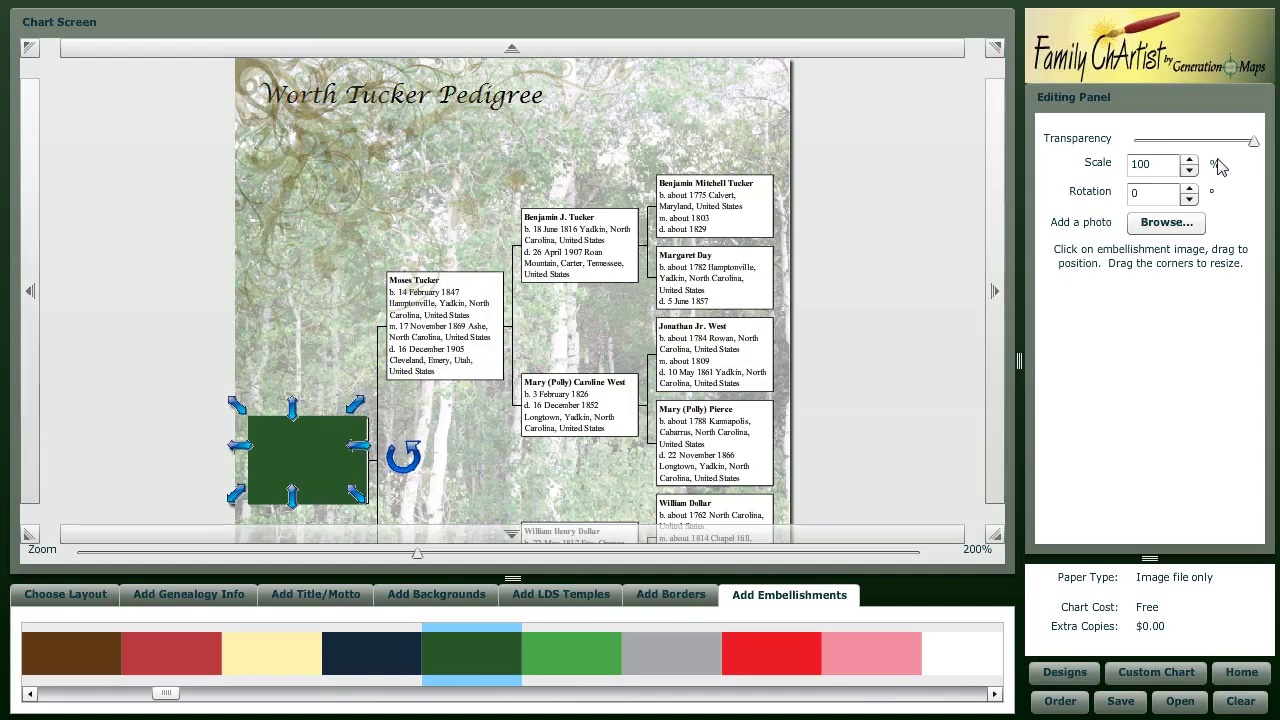
pyautogui.click(1191, 142)
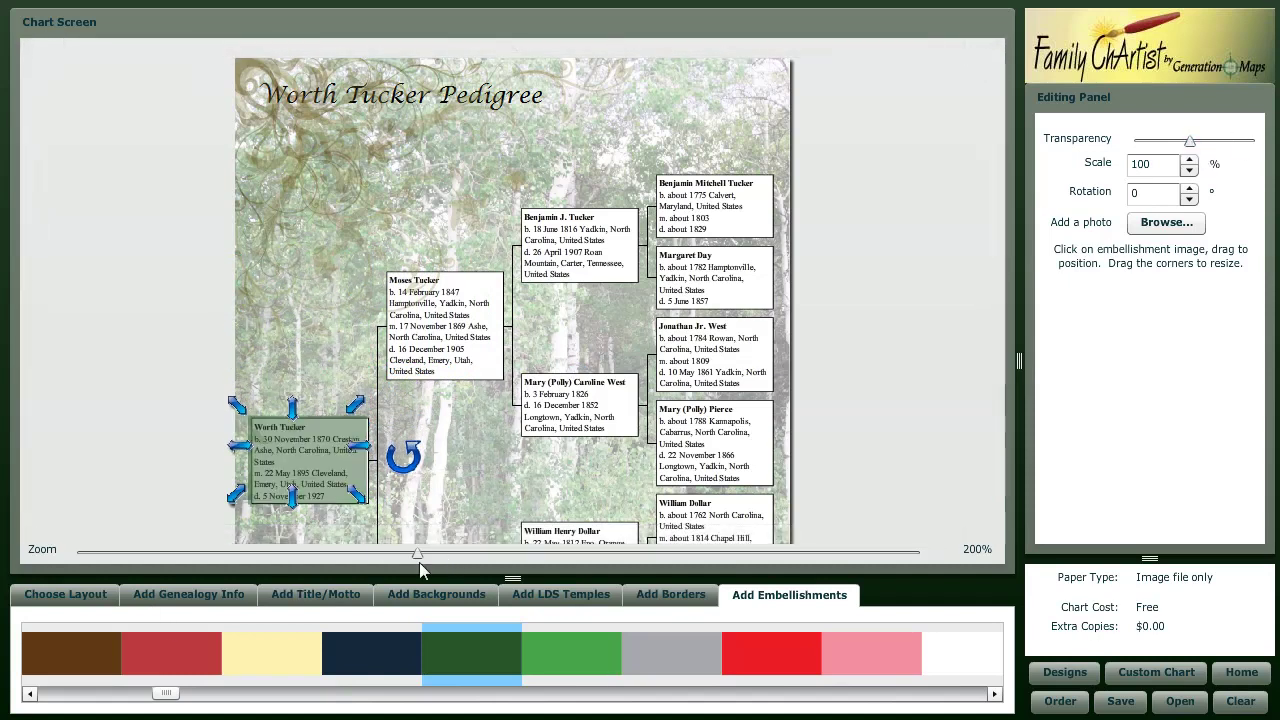
pyautogui.moveTo(417, 553); pyautogui.dragTo(426, 553)
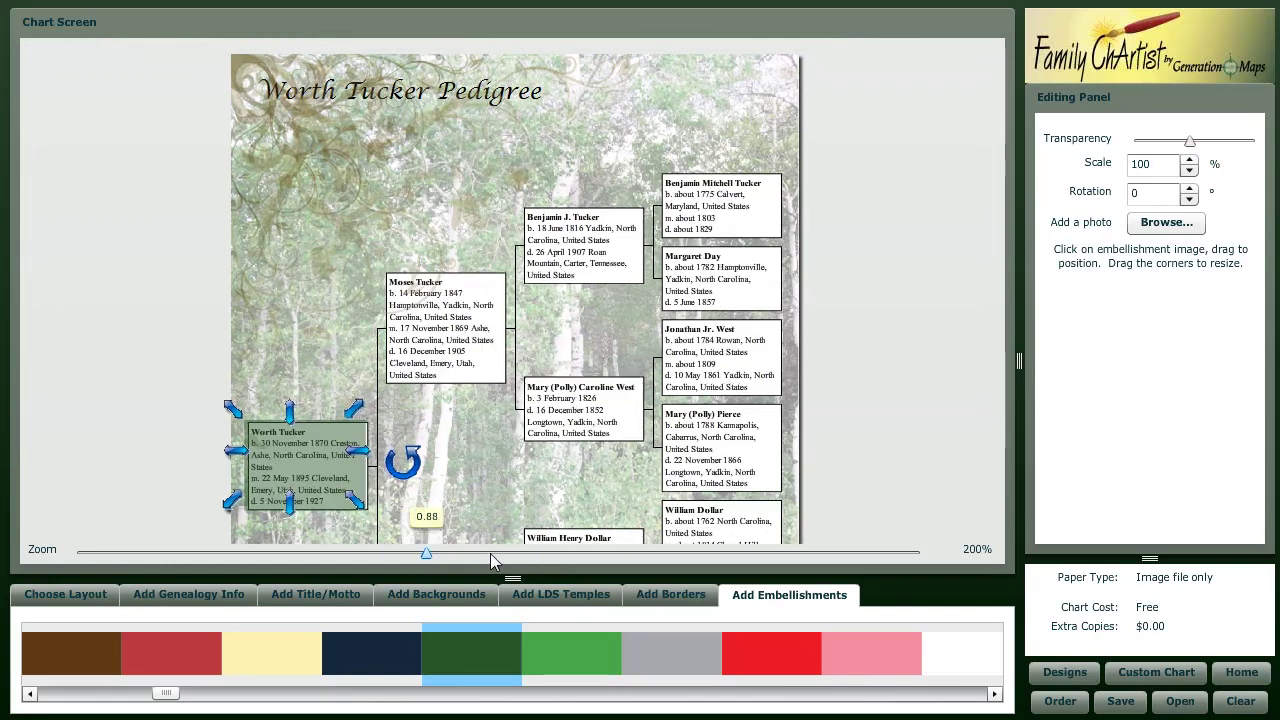
pyautogui.click(613, 558)
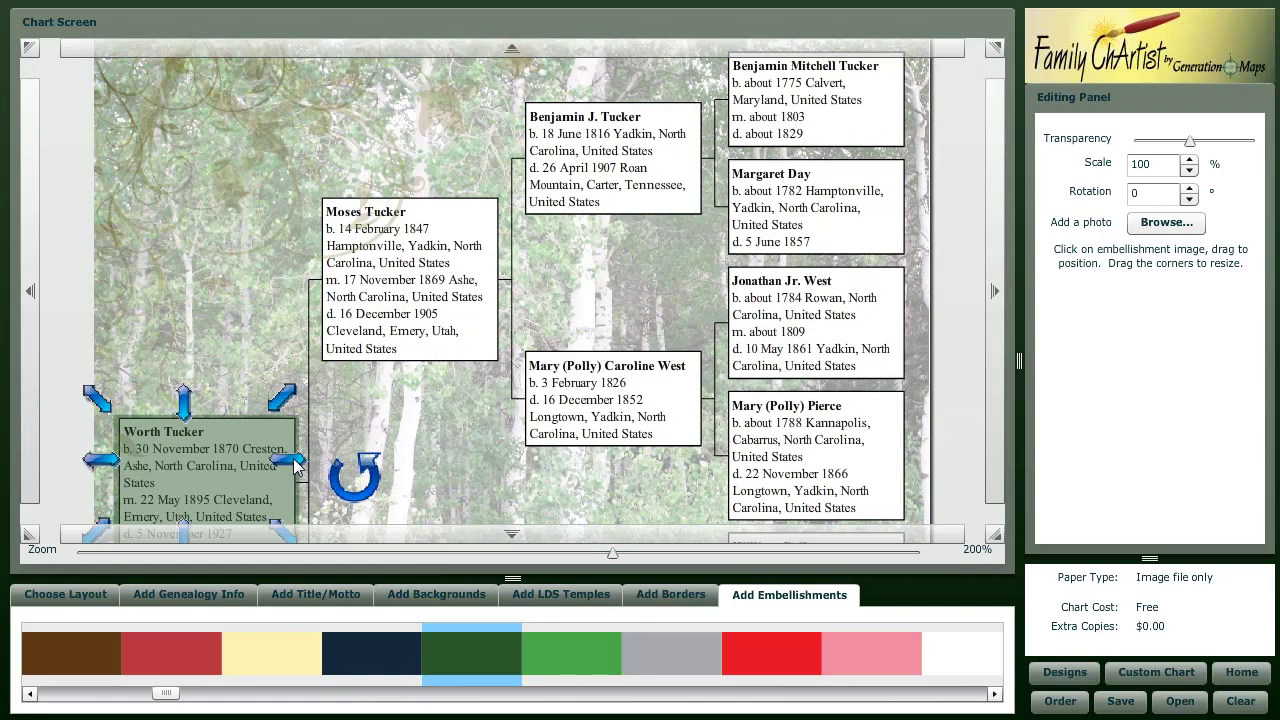
pyautogui.moveTo(295, 465); pyautogui.dragTo(290, 467)
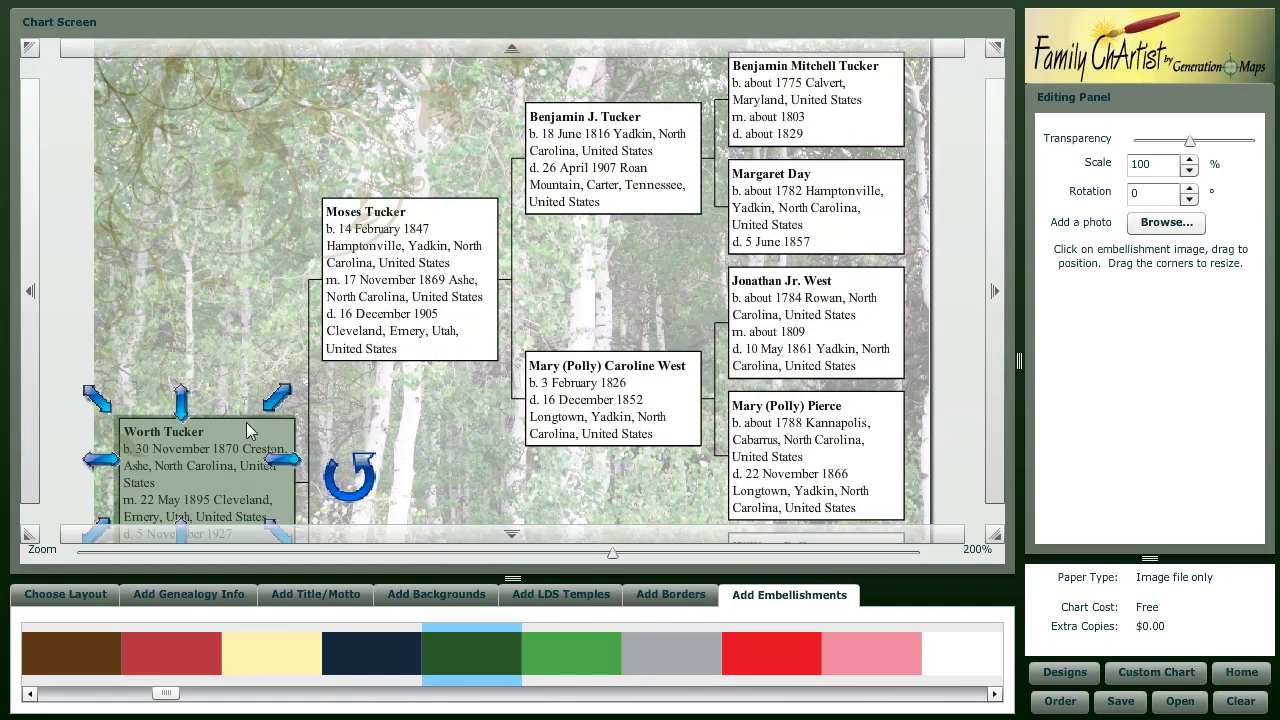
pyautogui.moveTo(181, 407); pyautogui.dragTo(182, 411)
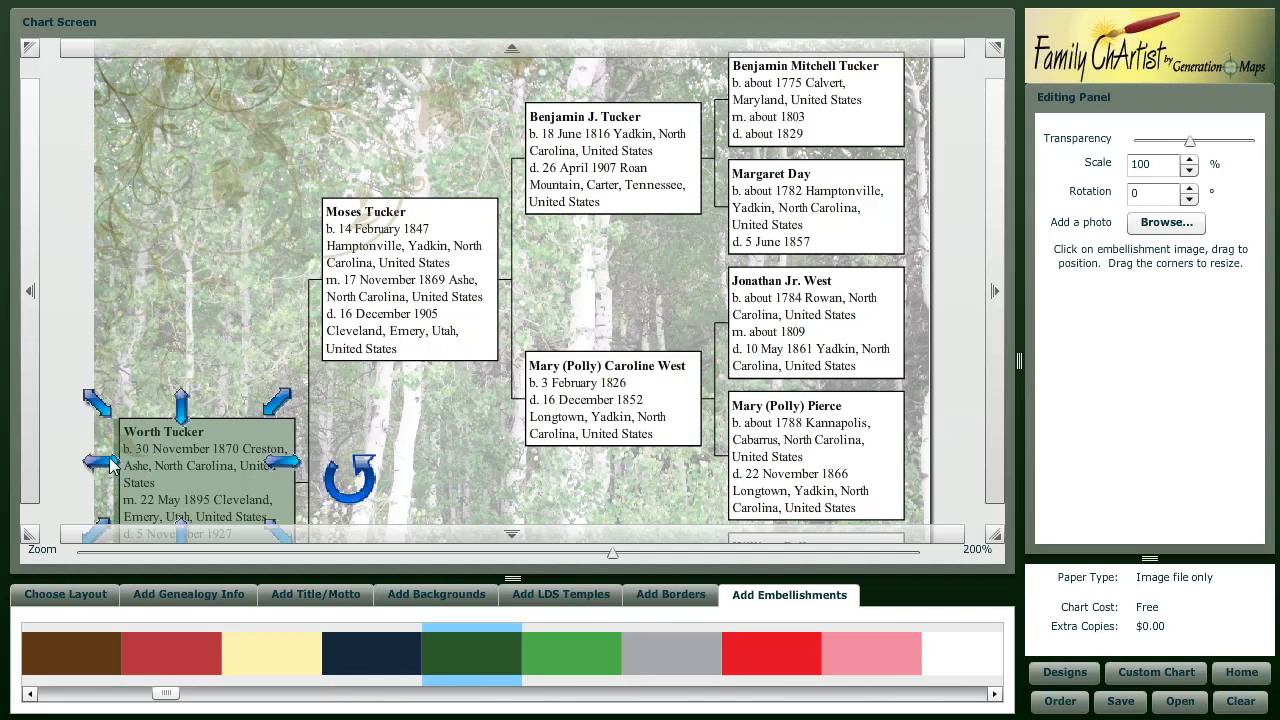
pyautogui.moveTo(112, 463); pyautogui.dragTo(118, 463)
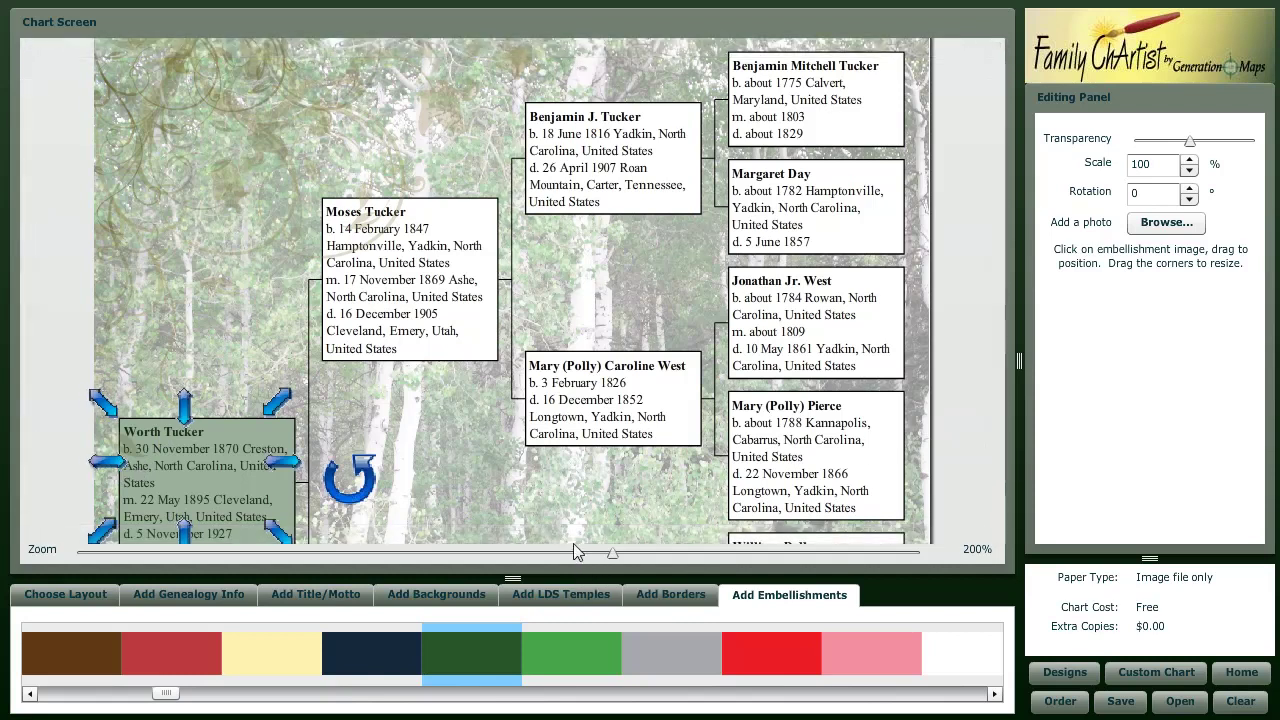
pyautogui.click(511, 532)
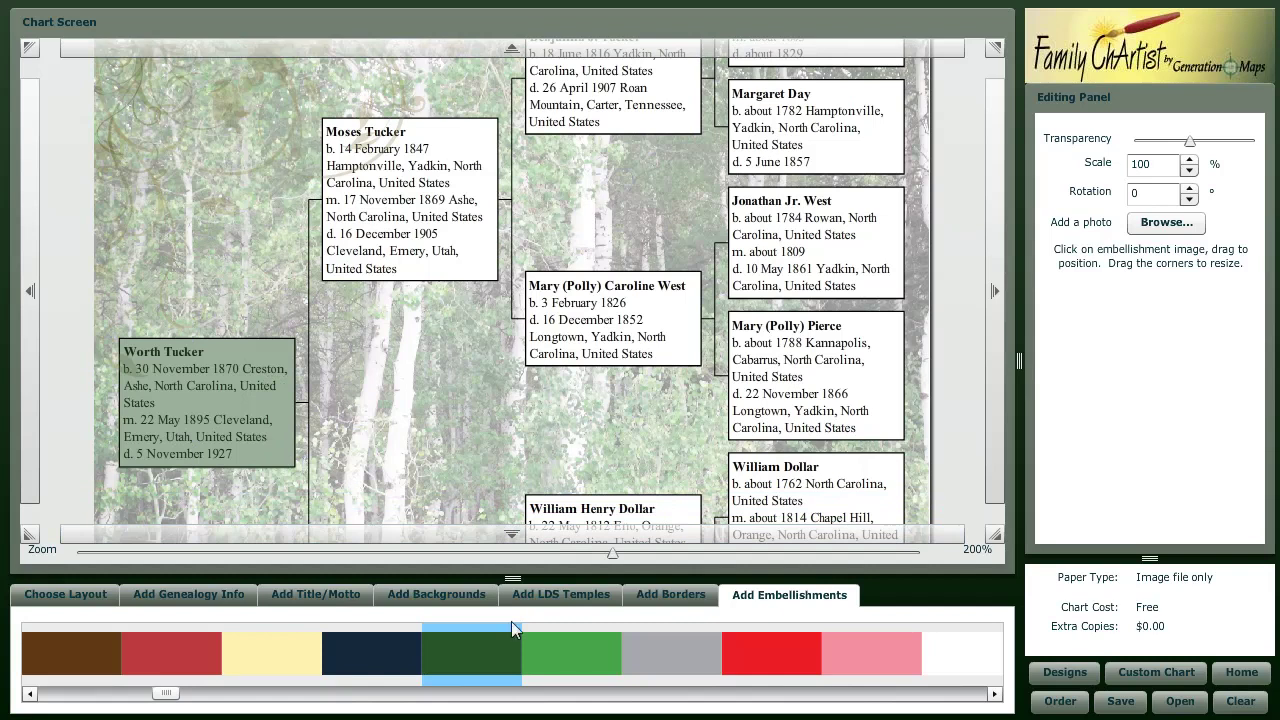
pyautogui.click(191, 554)
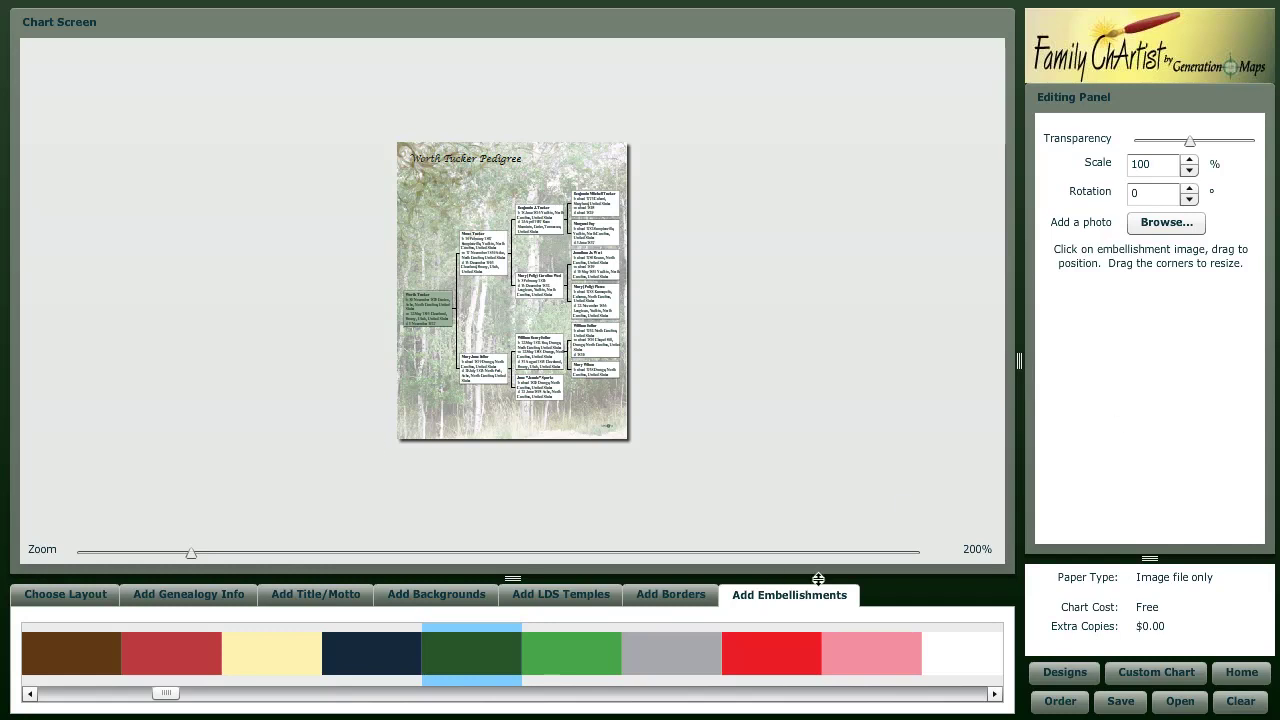
# - Bring up the Order form for the finished chart
pyautogui.click(1062, 703)
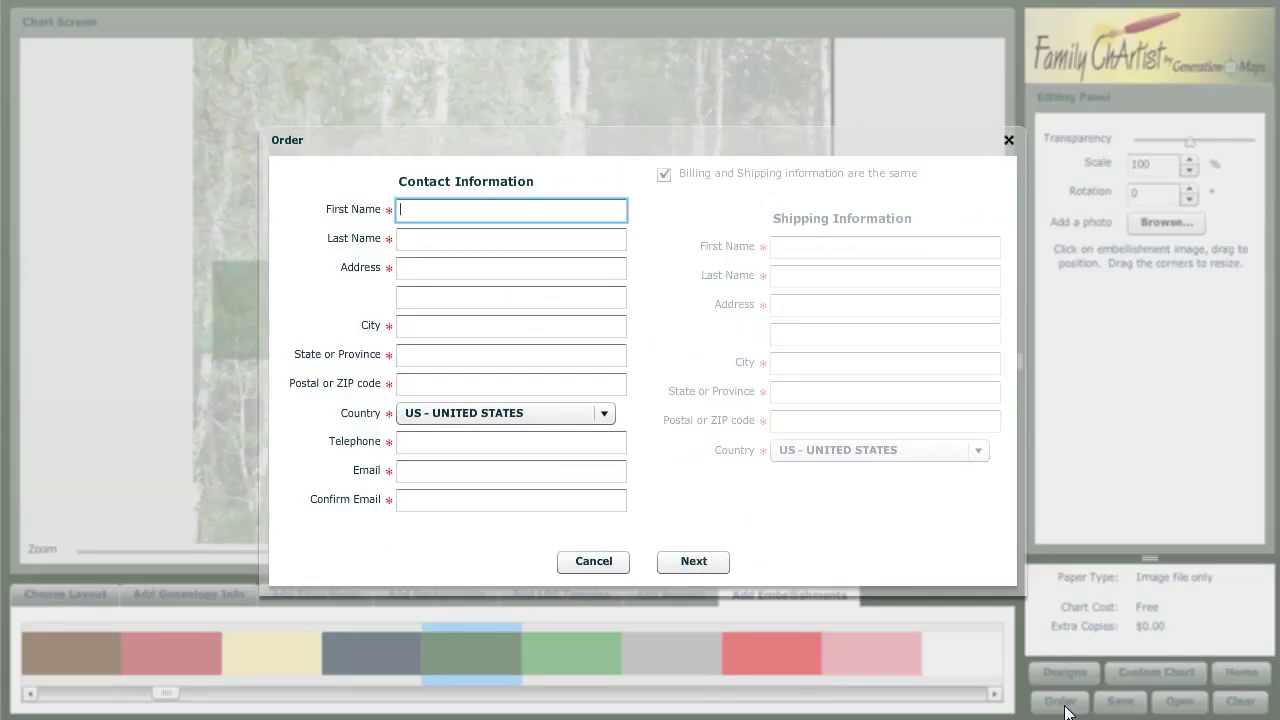